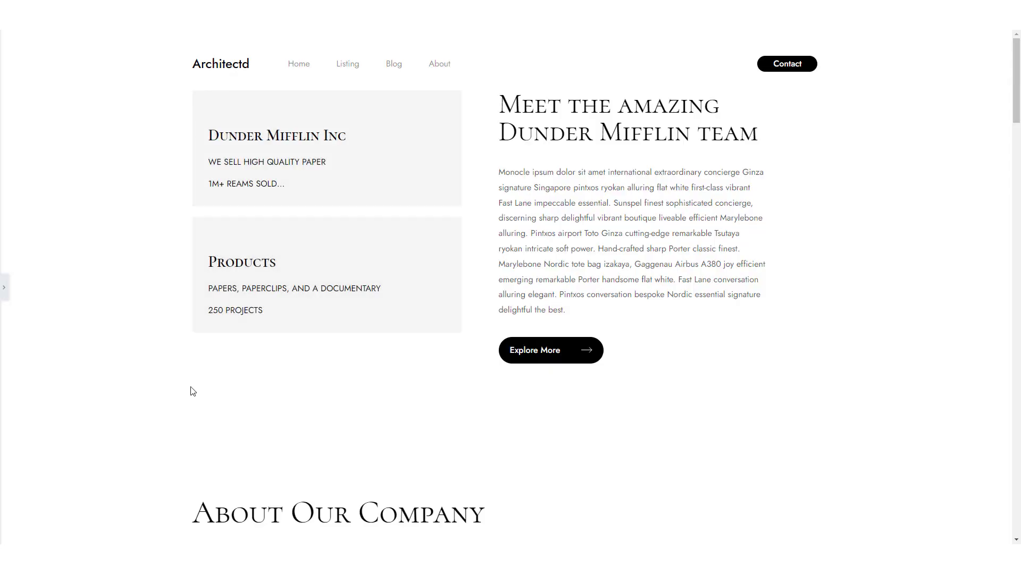
# Step: Search widgets for 'author' and drop the PowerPack Author List below the Dunder Mifflin Inc box
pyautogui.click(4, 287)
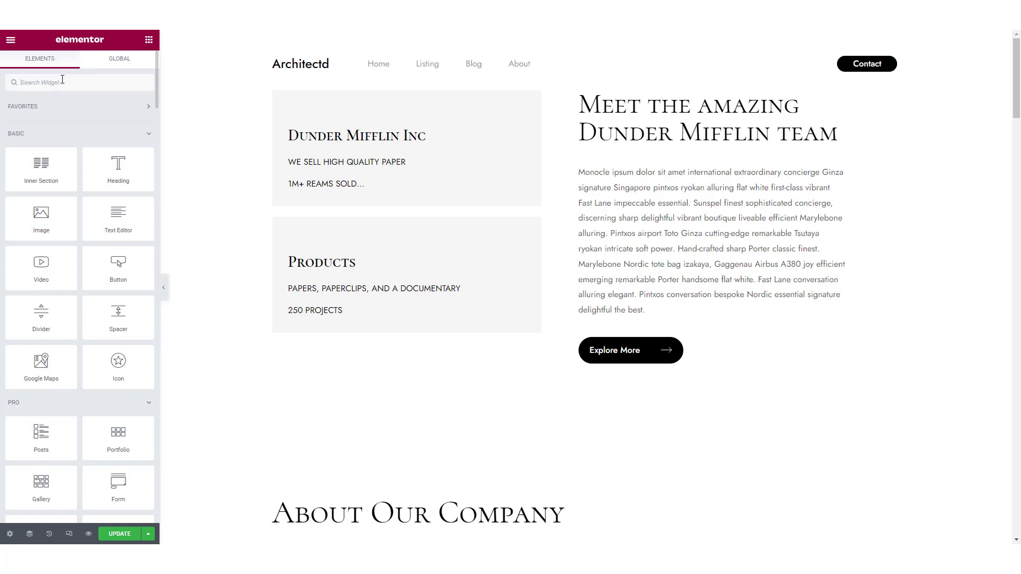
pyautogui.write('author')
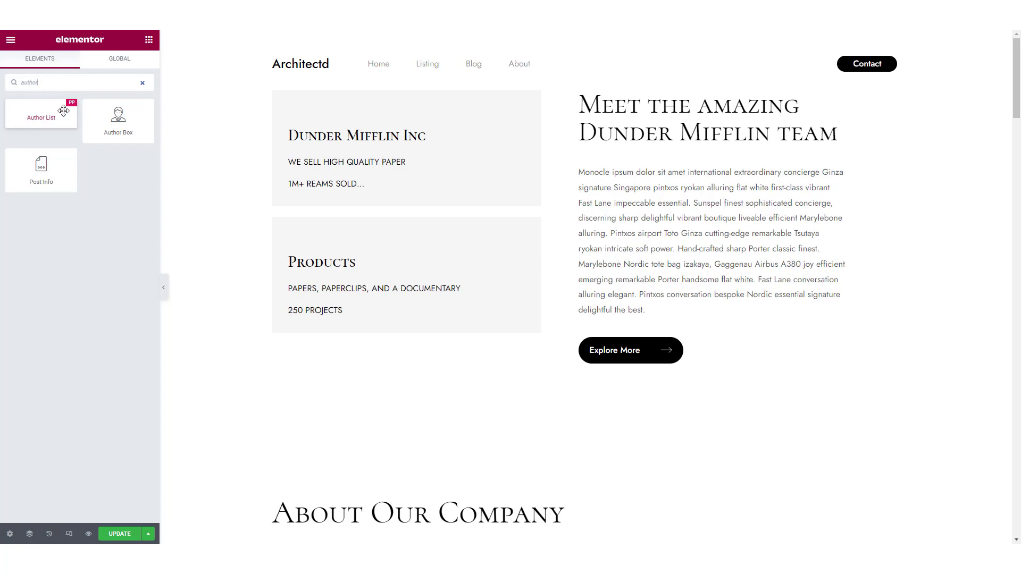
pyautogui.moveTo(38, 115); pyautogui.dragTo(325, 230)
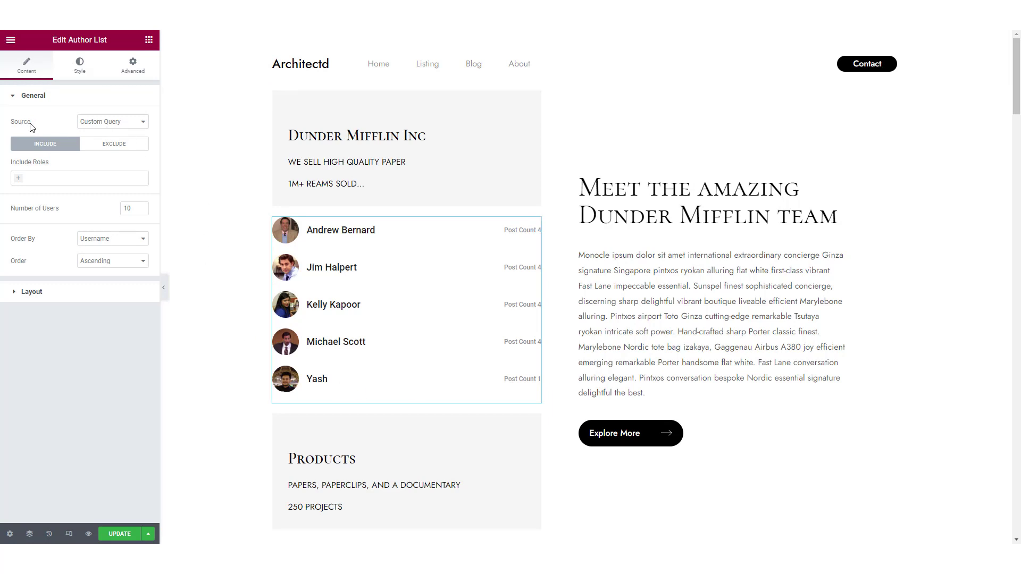
# Step: Set Source to Manual Selection and add Yash and Jim Halpert as the selected users
pyautogui.click(105, 123)
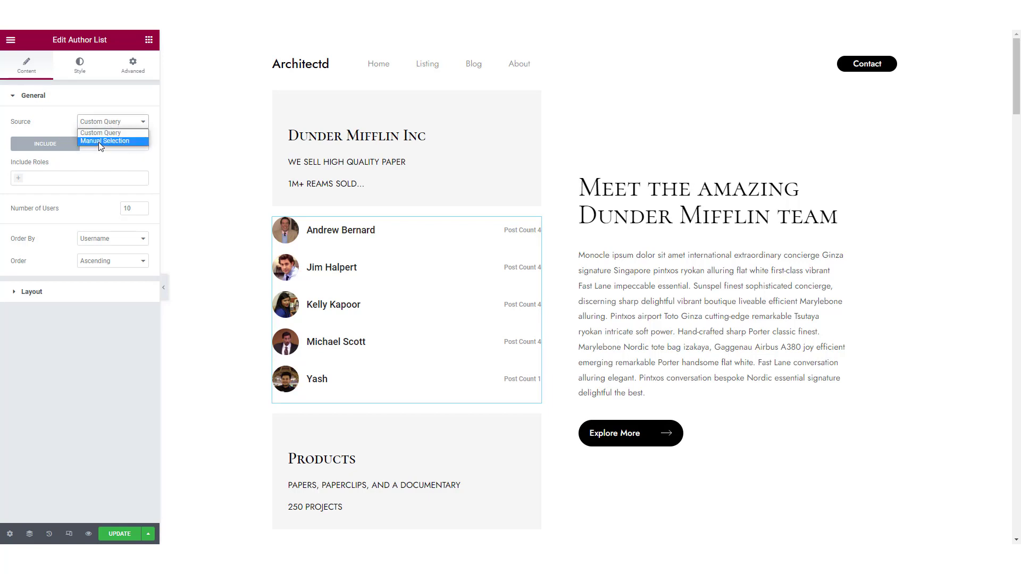
pyautogui.click(100, 141)
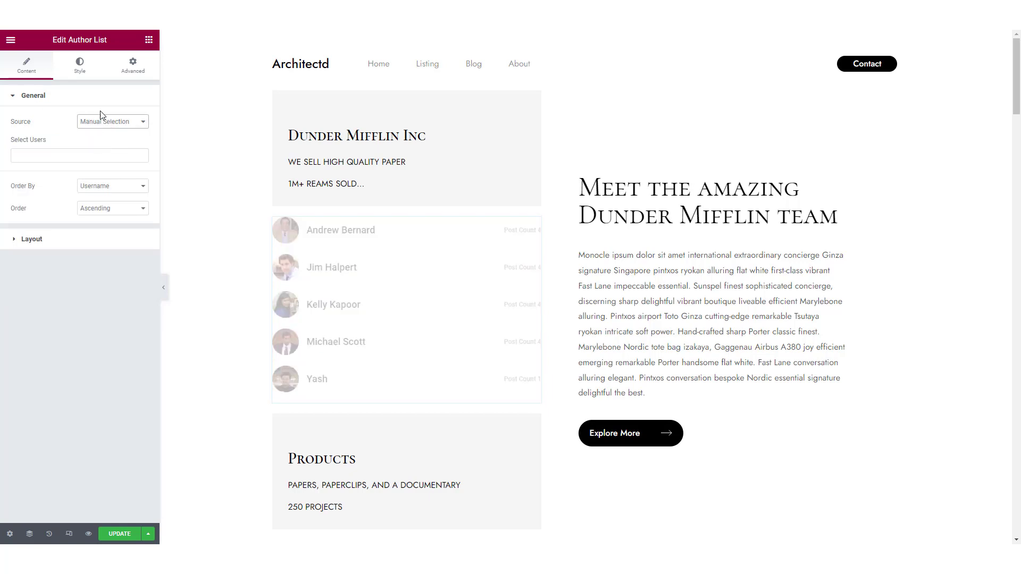
pyautogui.click(51, 152)
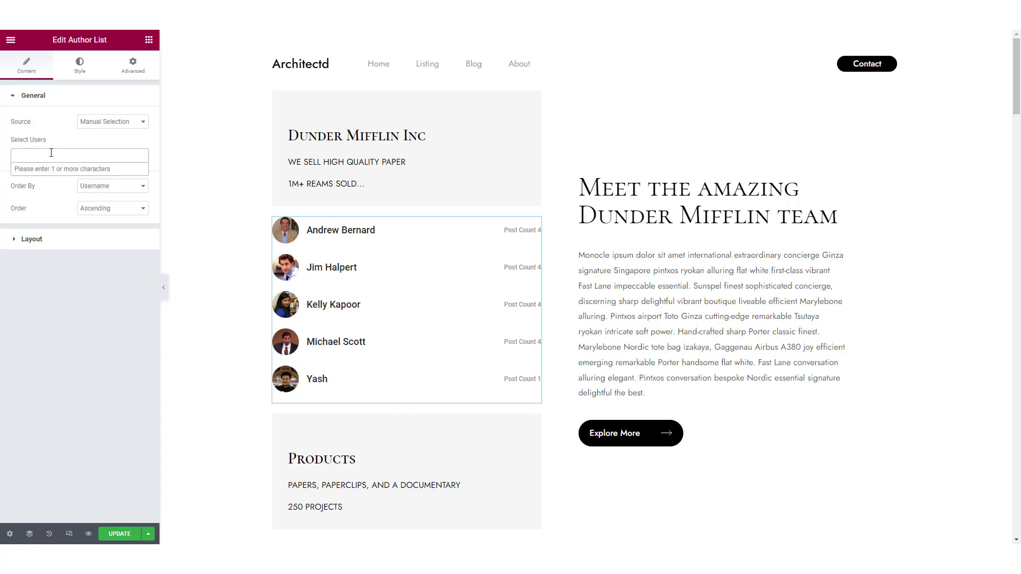
pyautogui.write('yash')
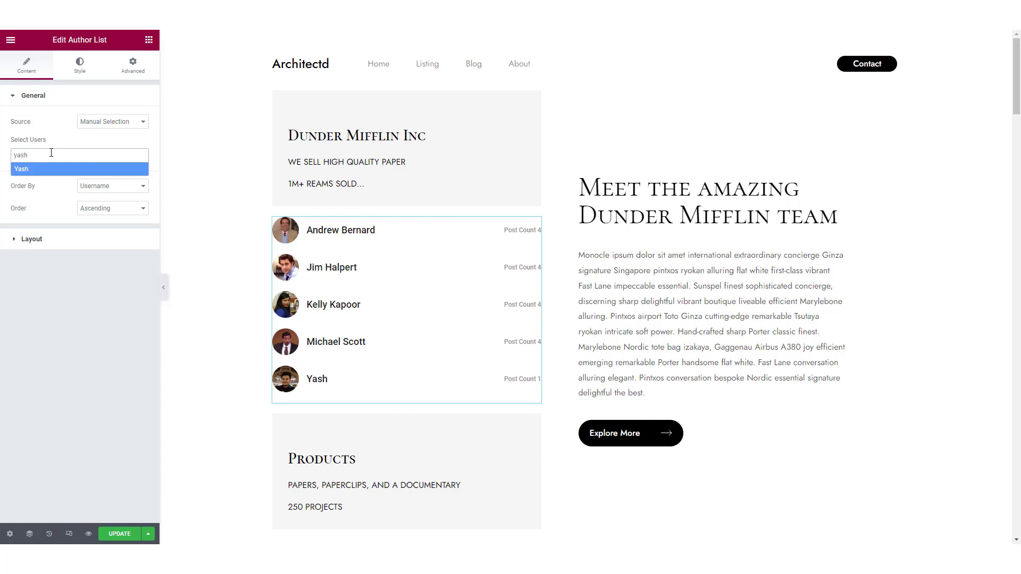
pyautogui.click(32, 168)
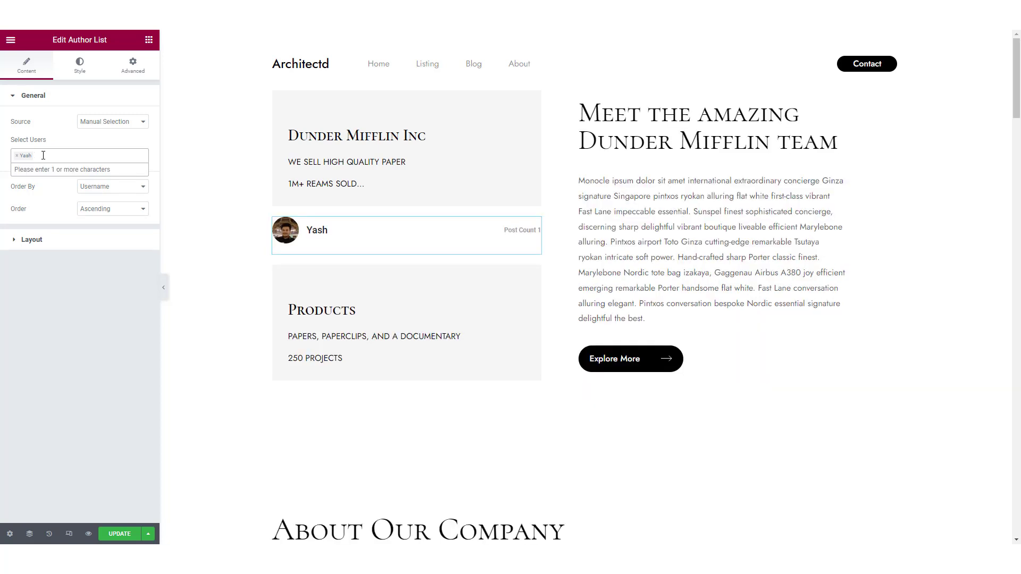
pyautogui.write('l')
pyautogui.click(47, 170)
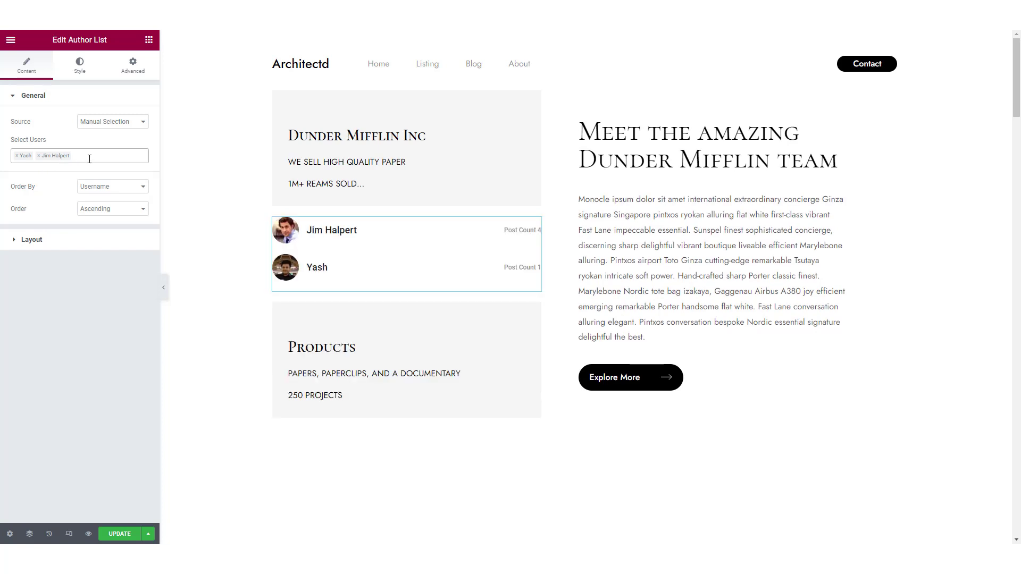
pyautogui.click(101, 122)
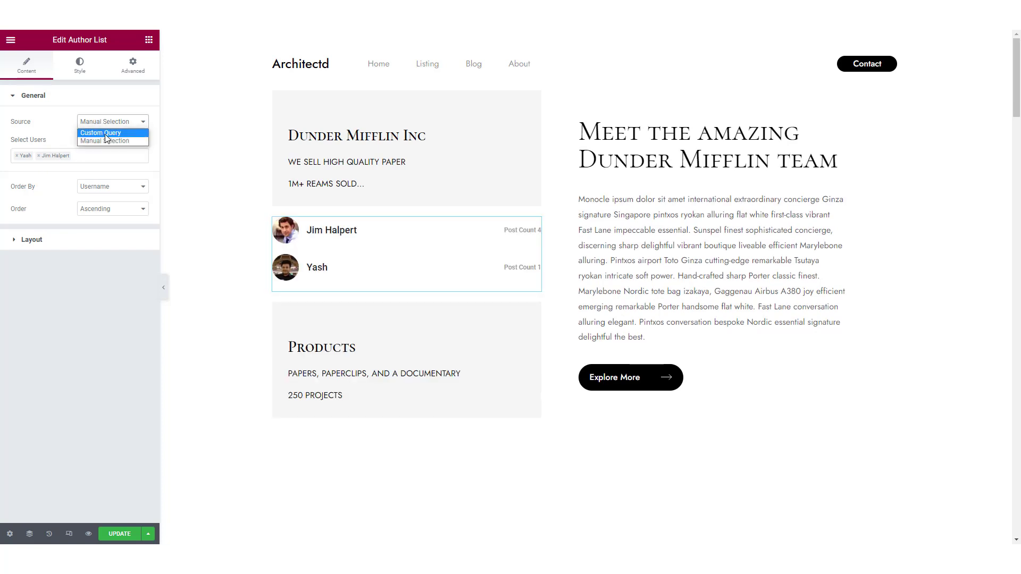
# Step: Return Source to Custom Query with Number of Users kept at 10
pyautogui.click(127, 139)
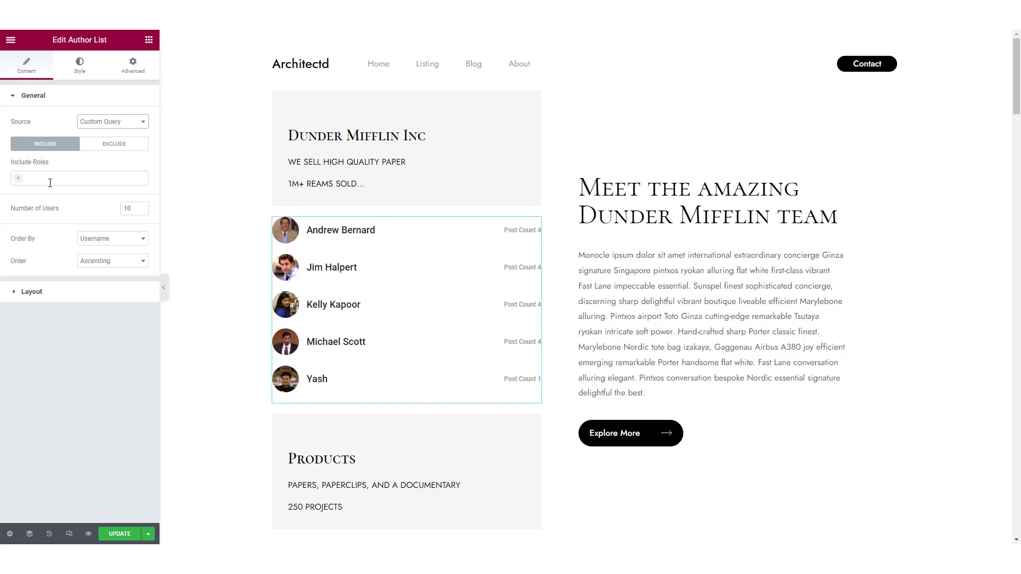
pyautogui.click(132, 208)
pyautogui.moveTo(137, 209); pyautogui.dragTo(116, 213)
pyautogui.write('2')
pyautogui.press('BackSpace')
pyautogui.write('10')
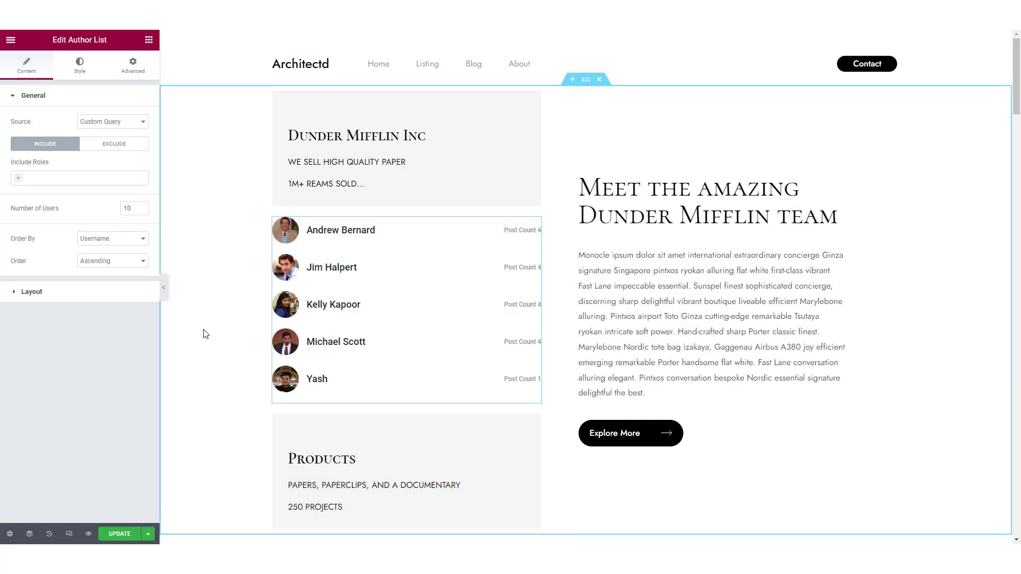
# Step: Order the authors by User ID in ascending order
pyautogui.click(82, 243)
pyautogui.click(109, 254)
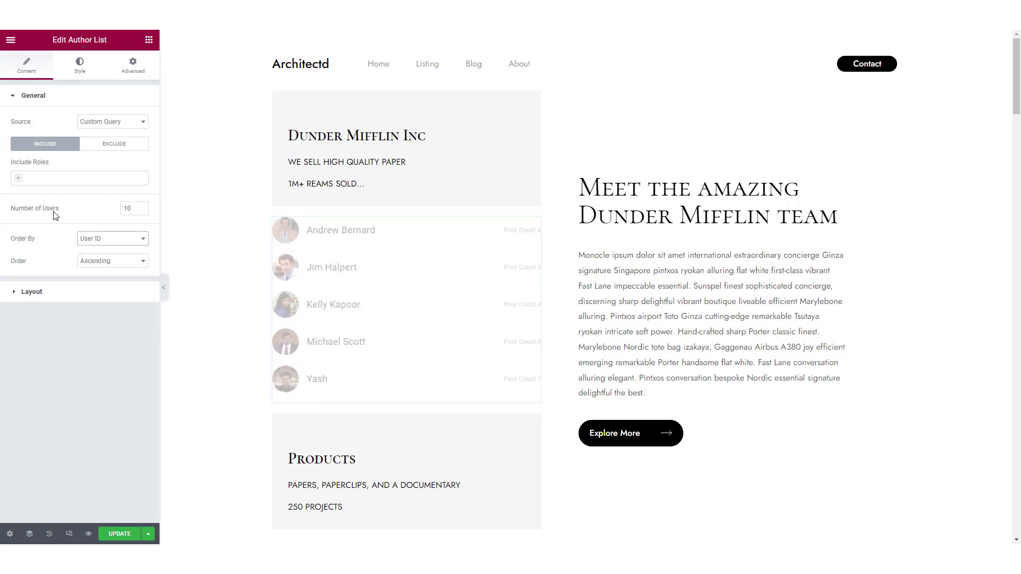
pyautogui.click(101, 263)
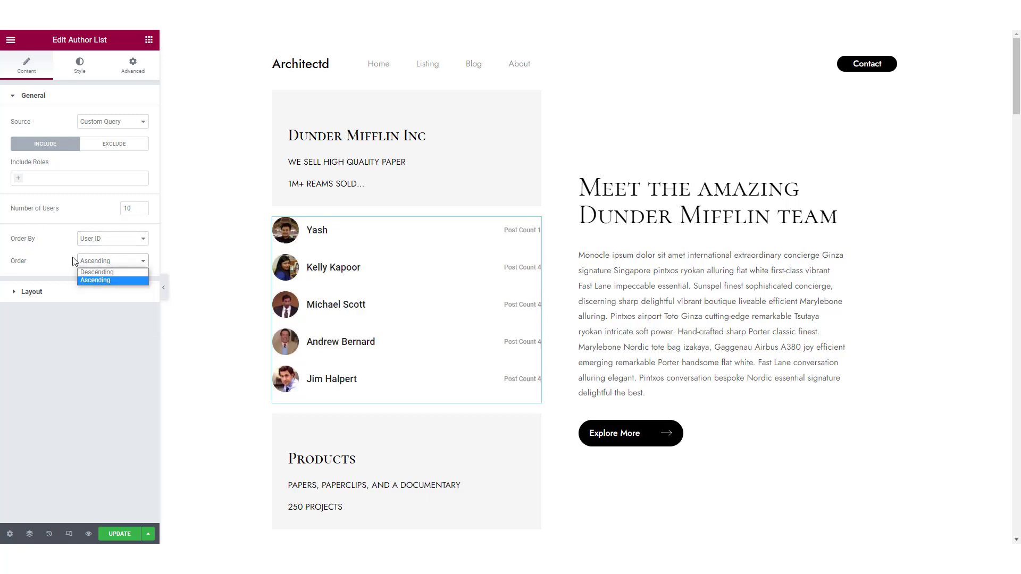
pyautogui.click(42, 248)
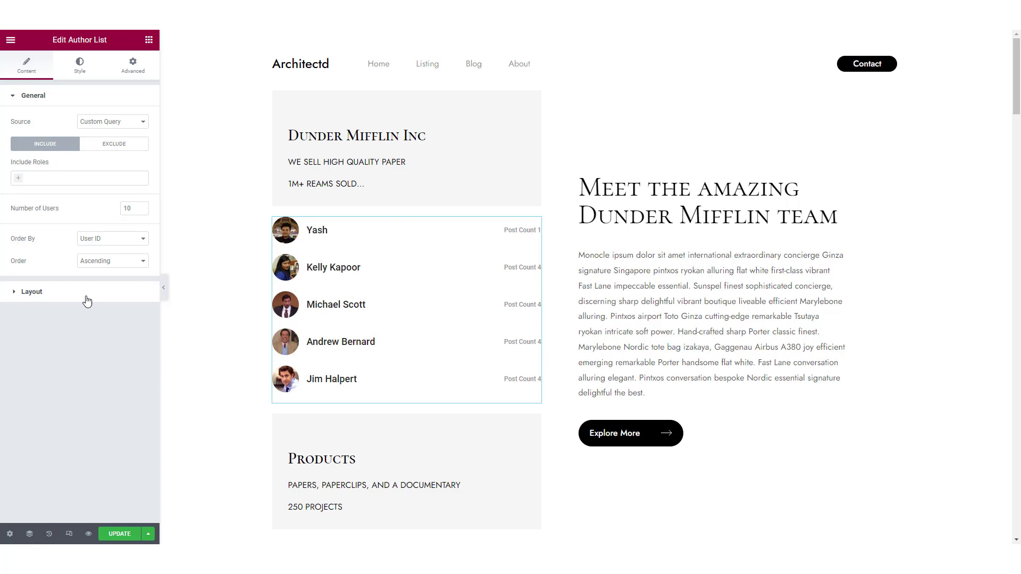
# Step: Expand Layout and keep the List layout after previewing Grid
pyautogui.click(63, 292)
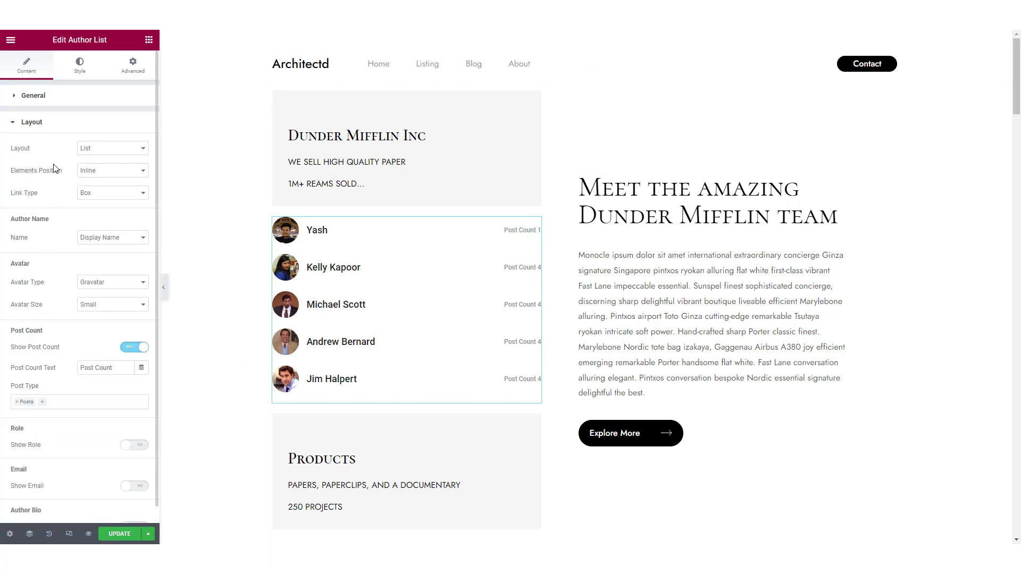
pyautogui.click(99, 150)
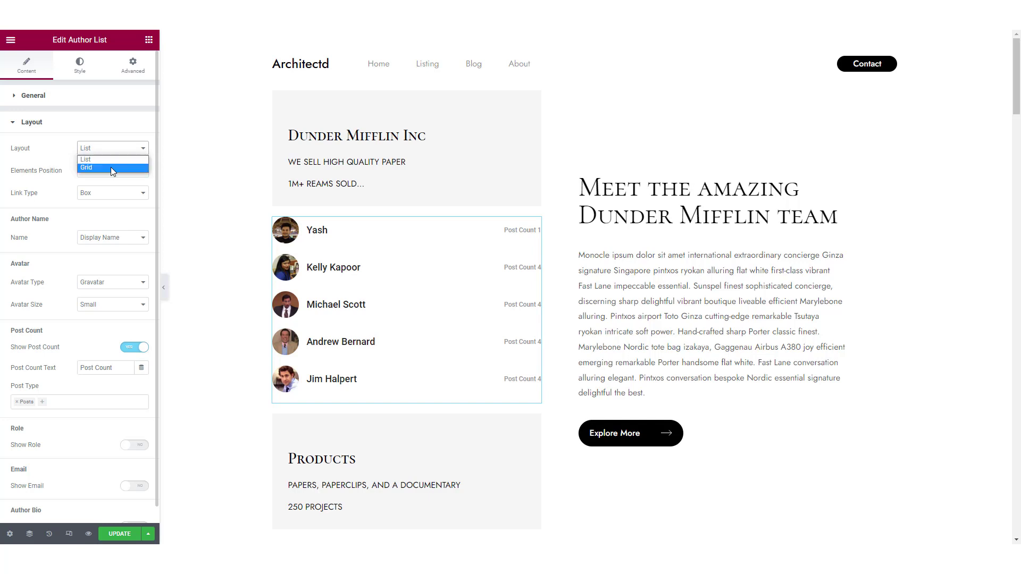
pyautogui.click(110, 166)
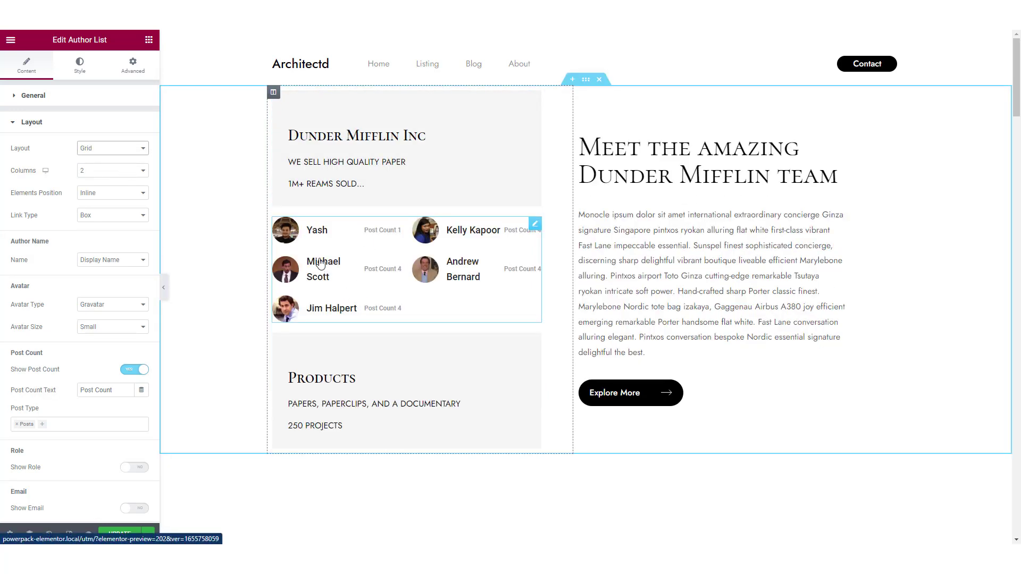
pyautogui.click(104, 151)
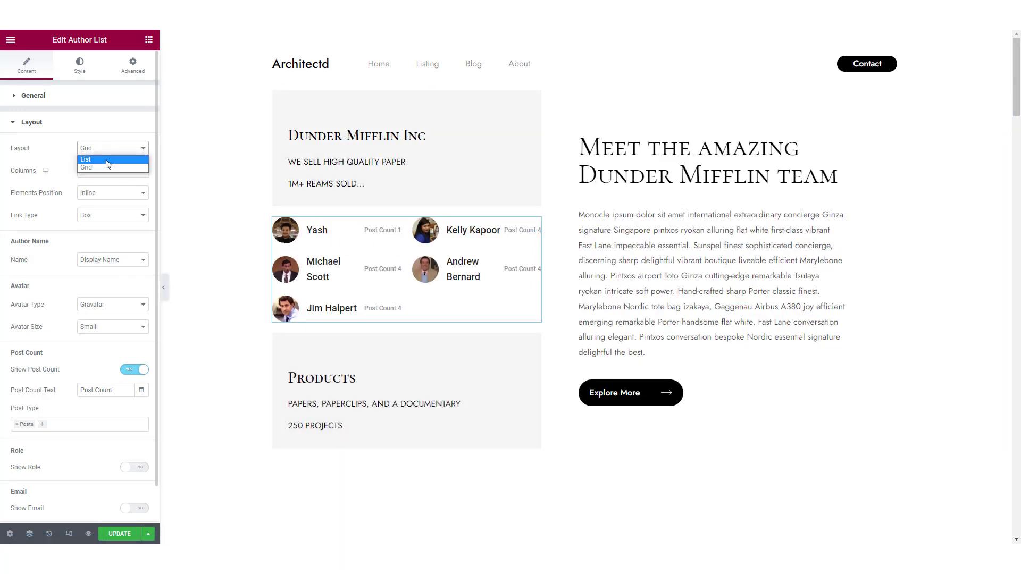
pyautogui.click(108, 164)
# Step: Keep Elements Position at Inline after previewing Stacked
pyautogui.click(104, 167)
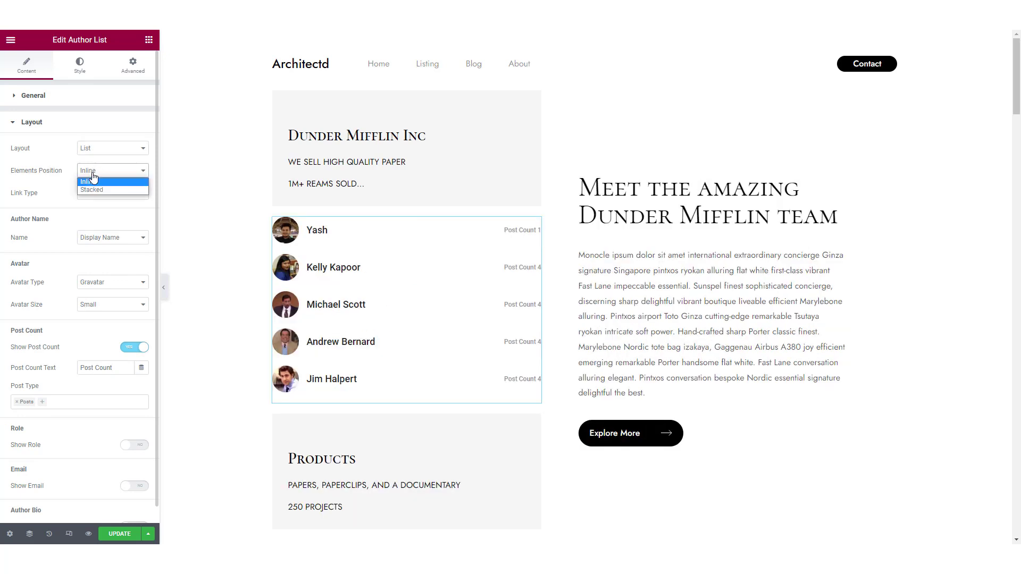
pyautogui.click(111, 190)
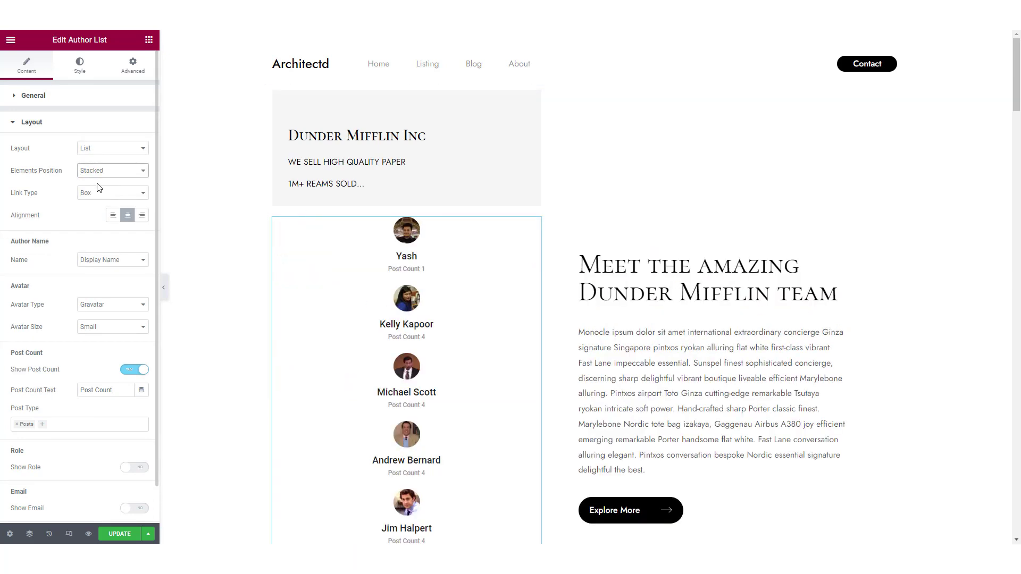
pyautogui.scroll(-1, 378, 259)
pyautogui.scroll(-4, 335, 289)
pyautogui.scroll(4, 335, 289)
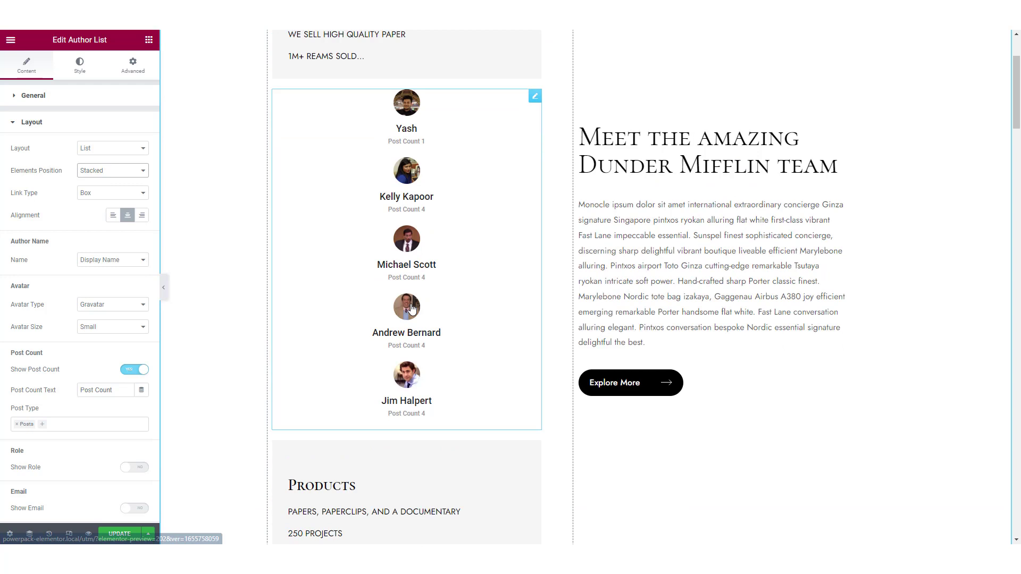
pyautogui.click(110, 171)
pyautogui.click(104, 182)
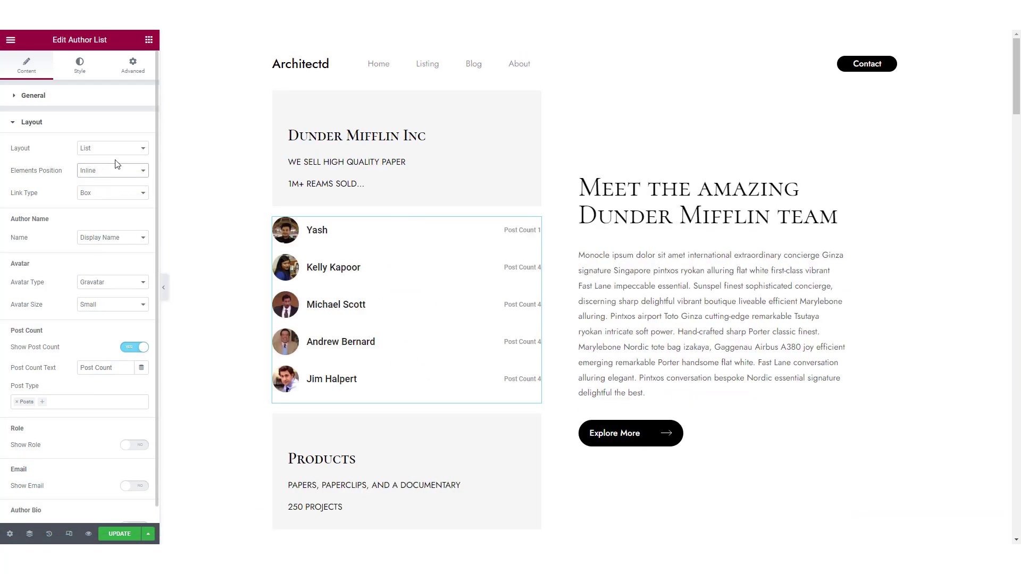
pyautogui.click(91, 195)
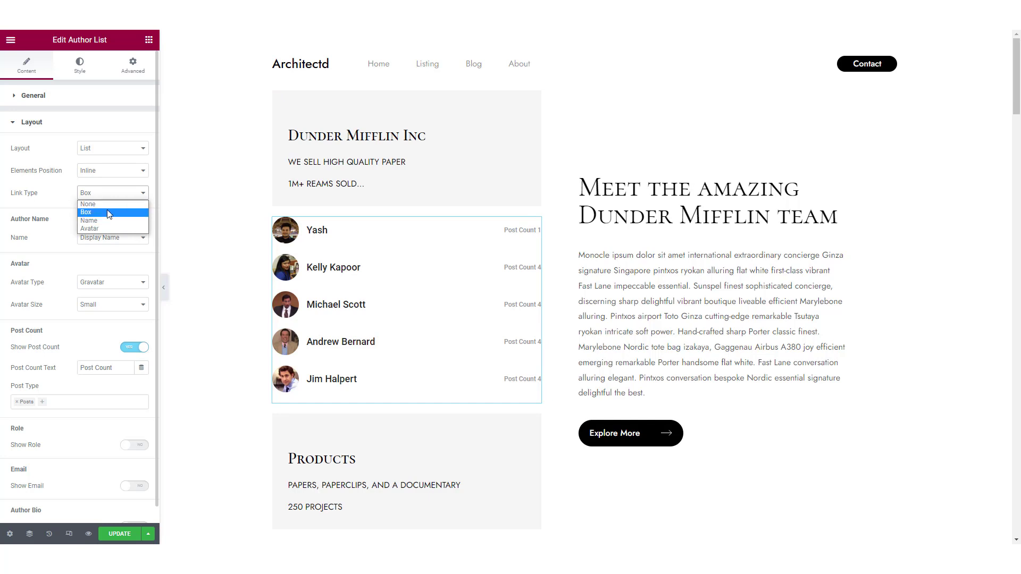
# Step: Set Link Type to None and keep Display Name after trying Nickname
pyautogui.click(108, 204)
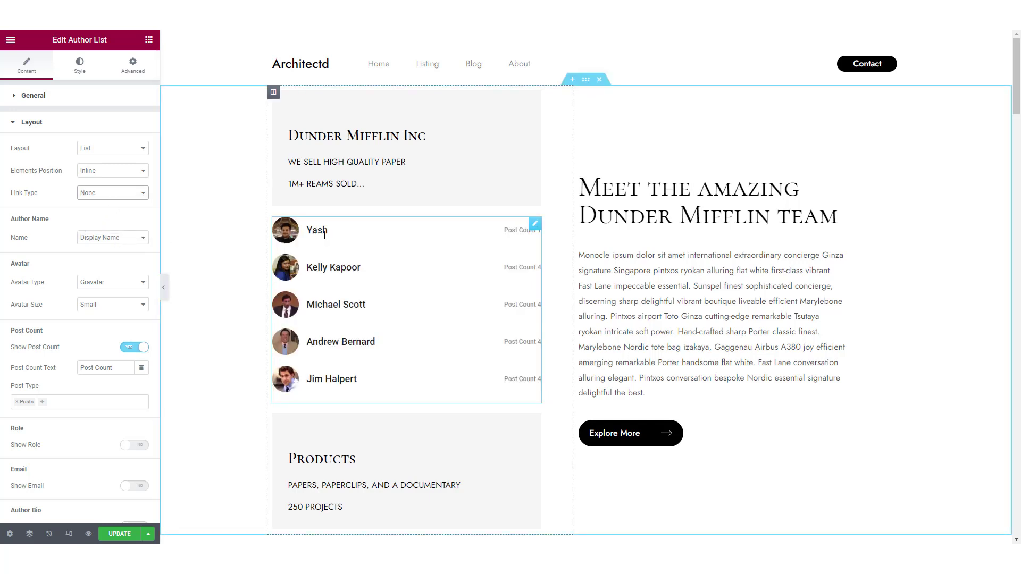
pyautogui.click(90, 238)
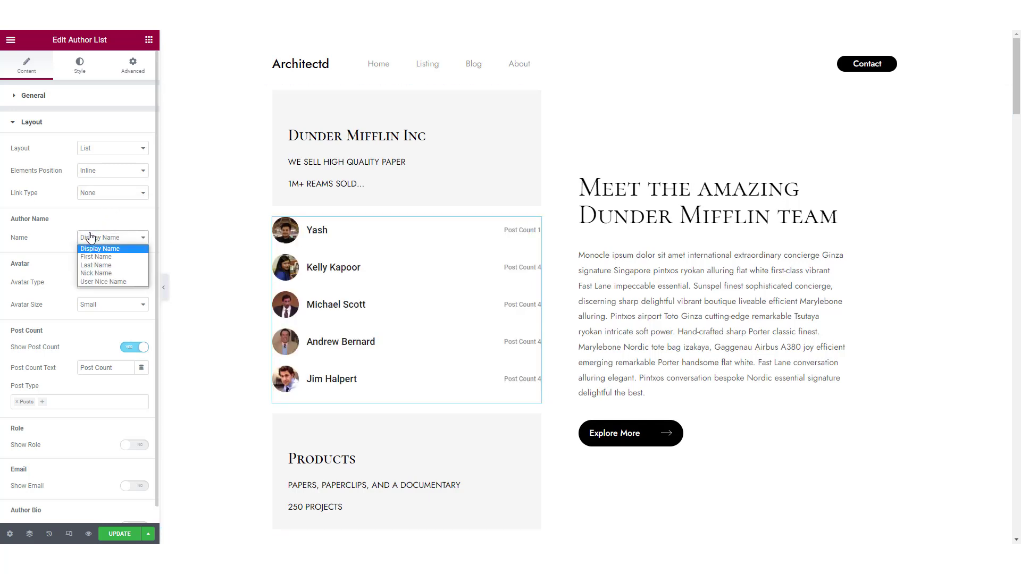
pyautogui.click(108, 275)
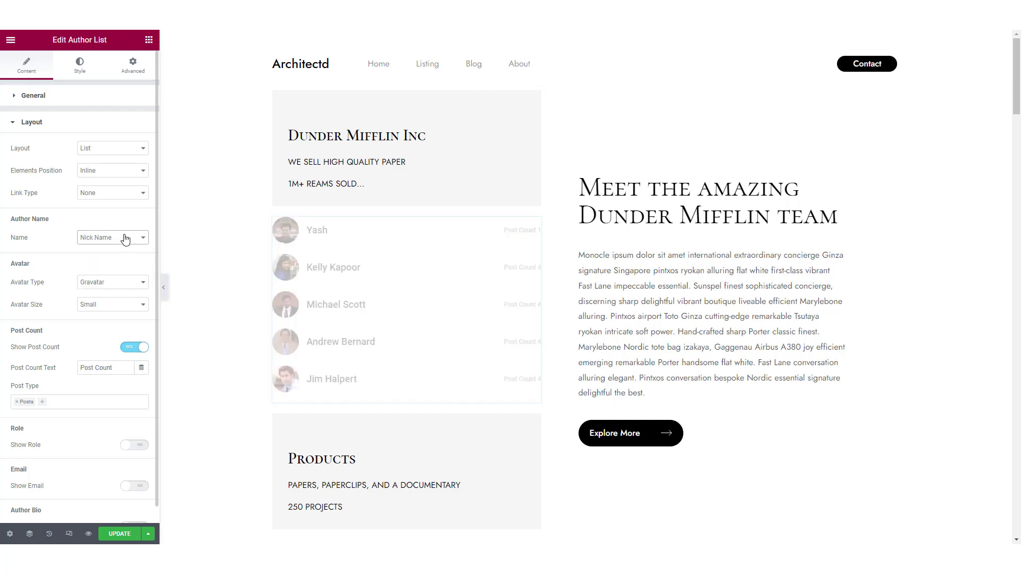
pyautogui.click(126, 237)
pyautogui.click(112, 250)
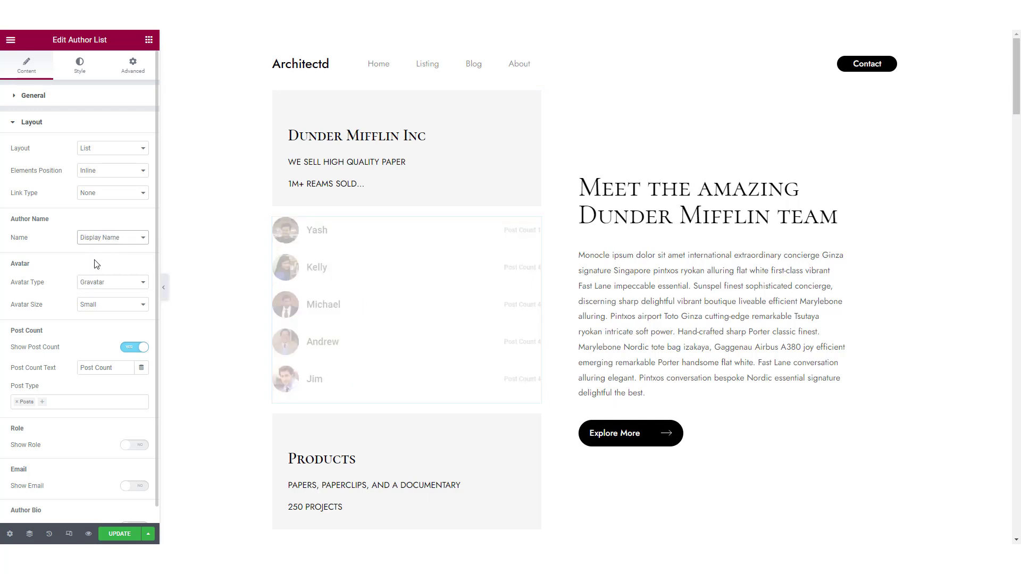
# Step: Set Avatar Type to Gravatar after briefly trying the person icon
pyautogui.click(95, 289)
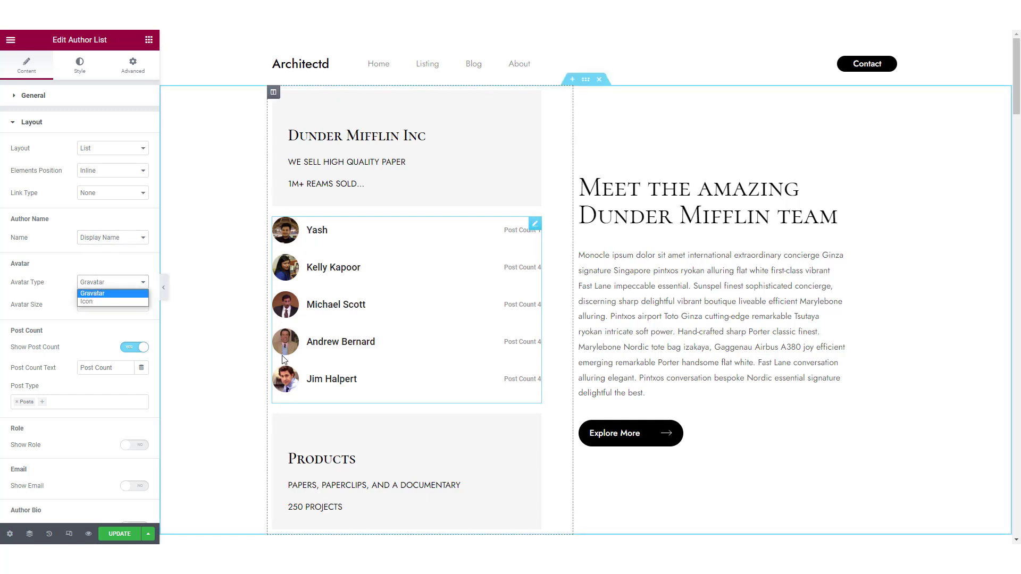
pyautogui.click(100, 302)
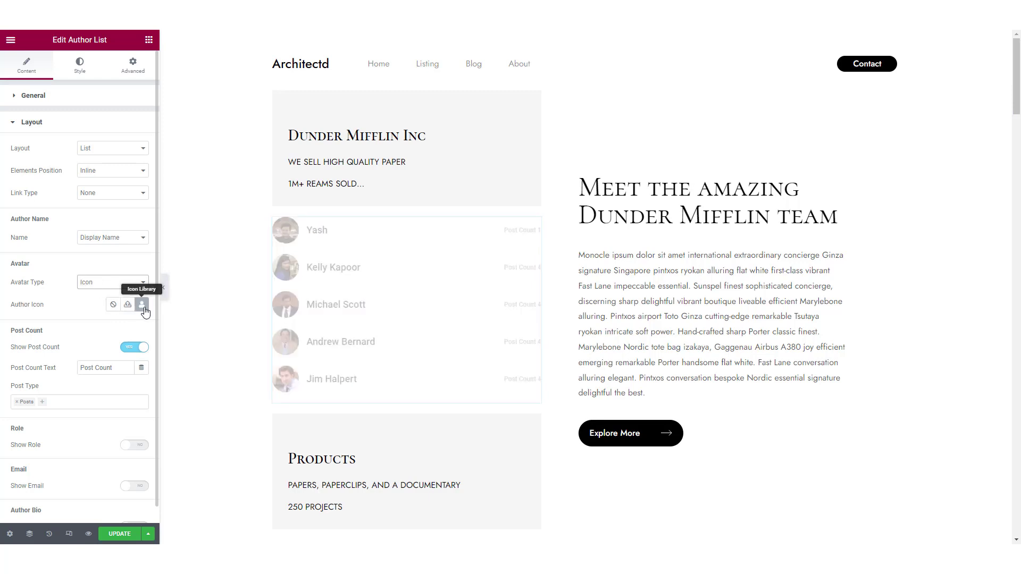
pyautogui.click(111, 285)
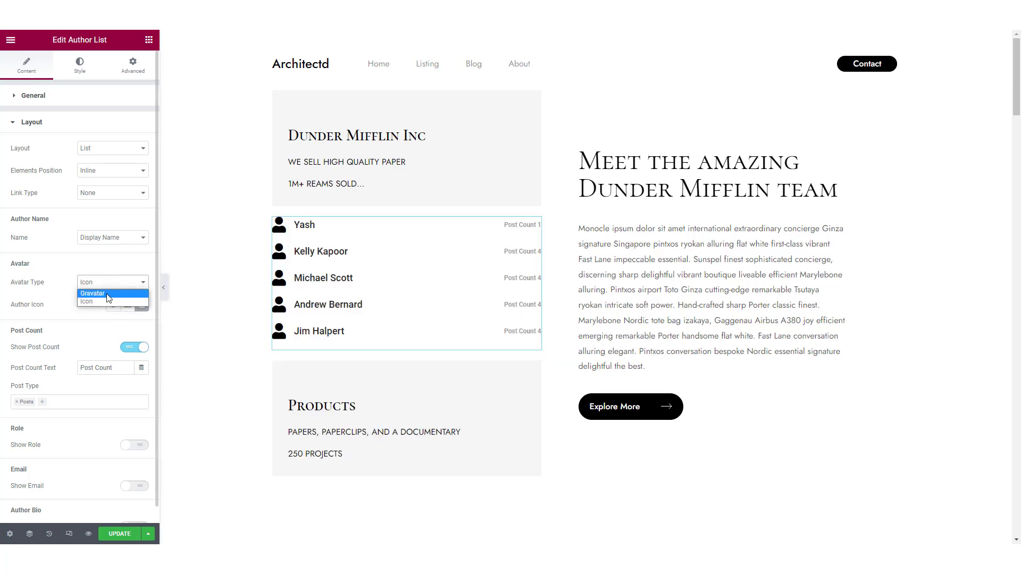
pyautogui.click(108, 294)
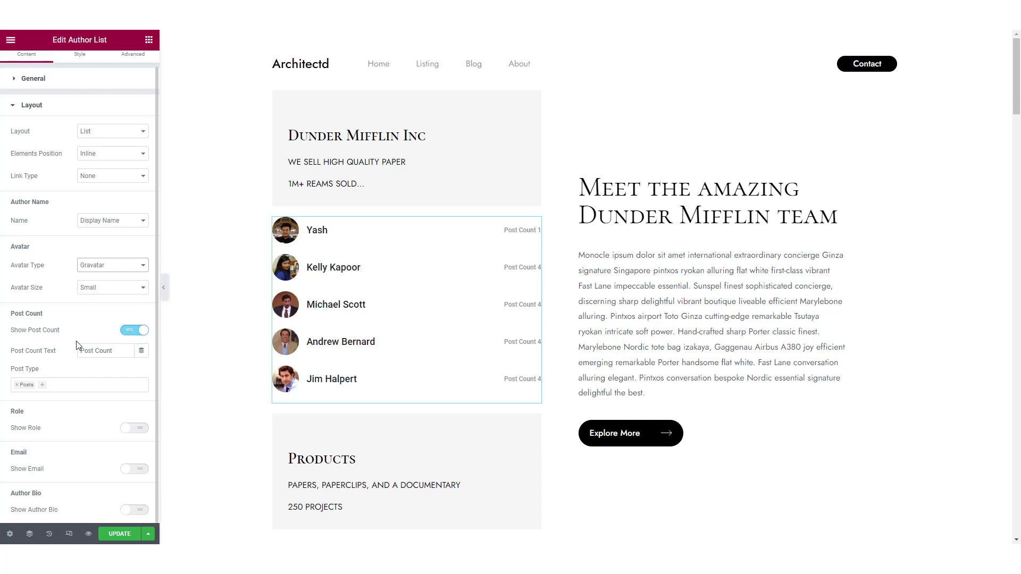
# Step: Add Pages to the Post Count post types so posts and pages are counted
pyautogui.scroll(-1, 77, 341)
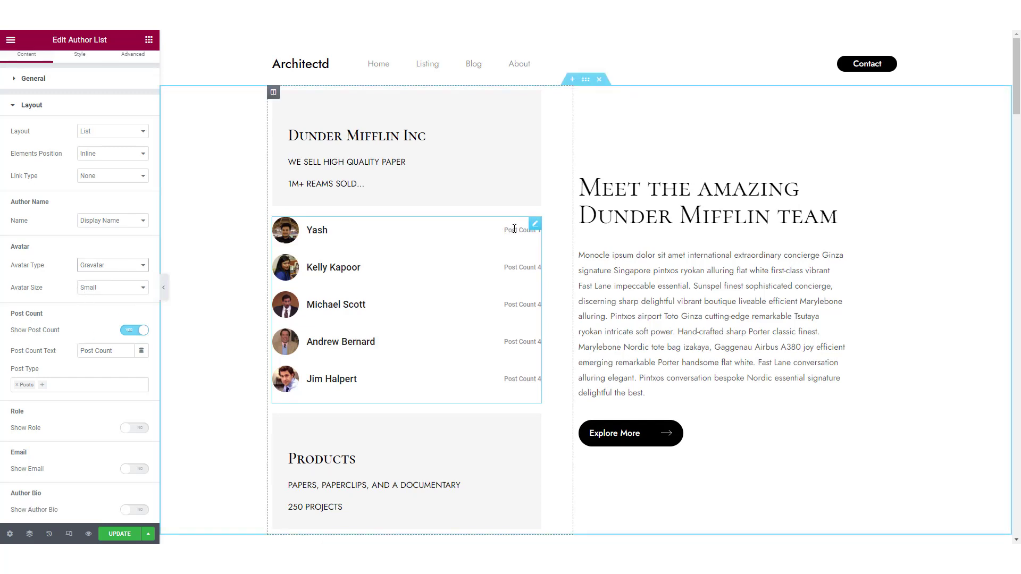
pyautogui.click(63, 383)
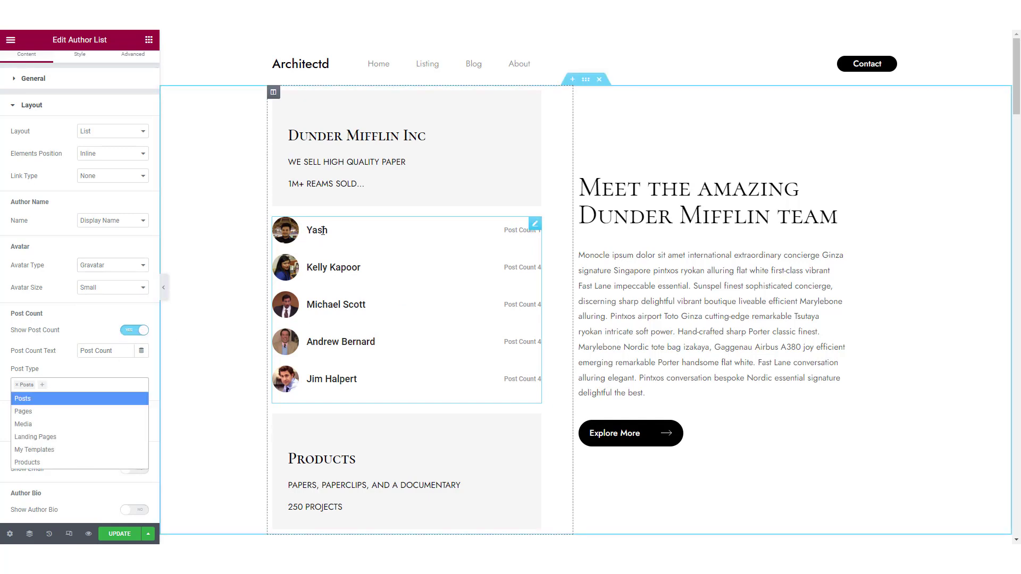
pyautogui.click(63, 411)
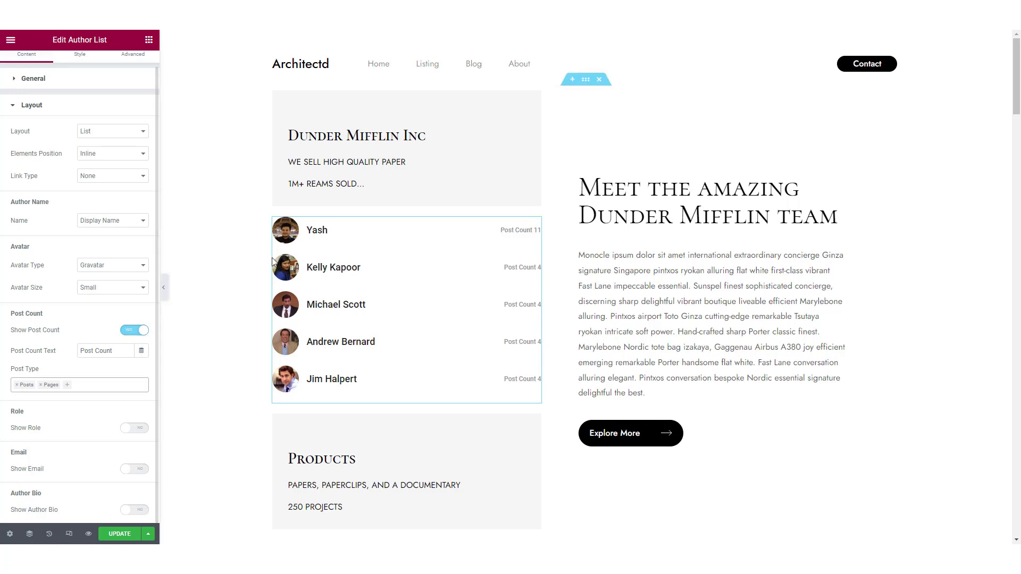
# Step: Keep Show Post Count on and Show Role off after toggling each to test
pyautogui.click(132, 331)
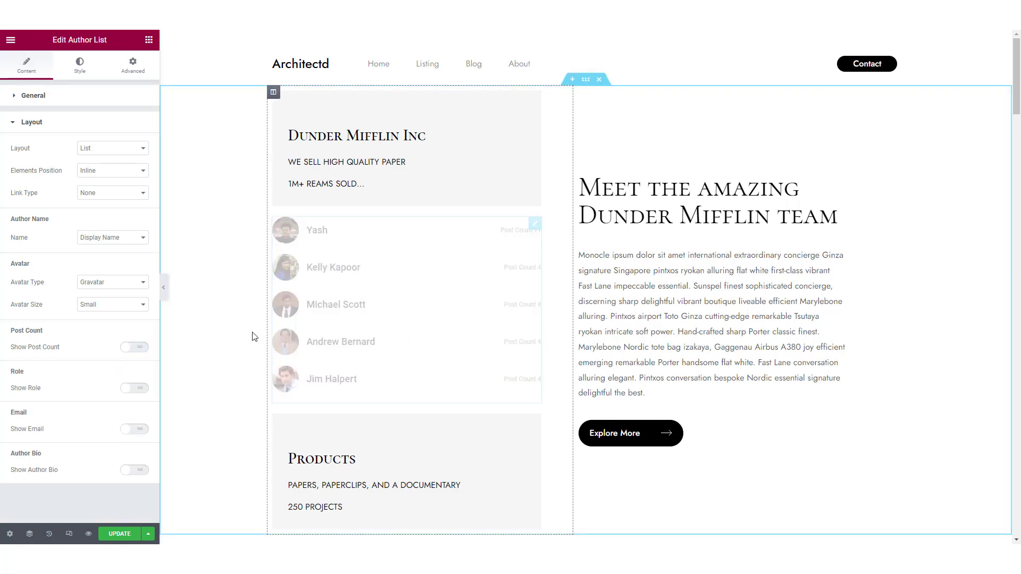
pyautogui.click(131, 347)
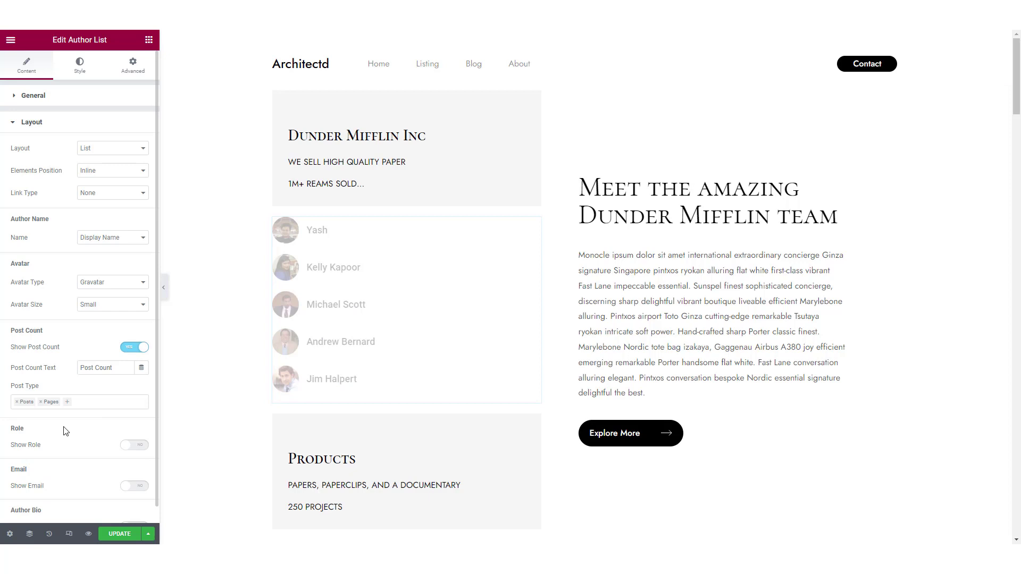
pyautogui.scroll(-1, 65, 431)
pyautogui.click(132, 428)
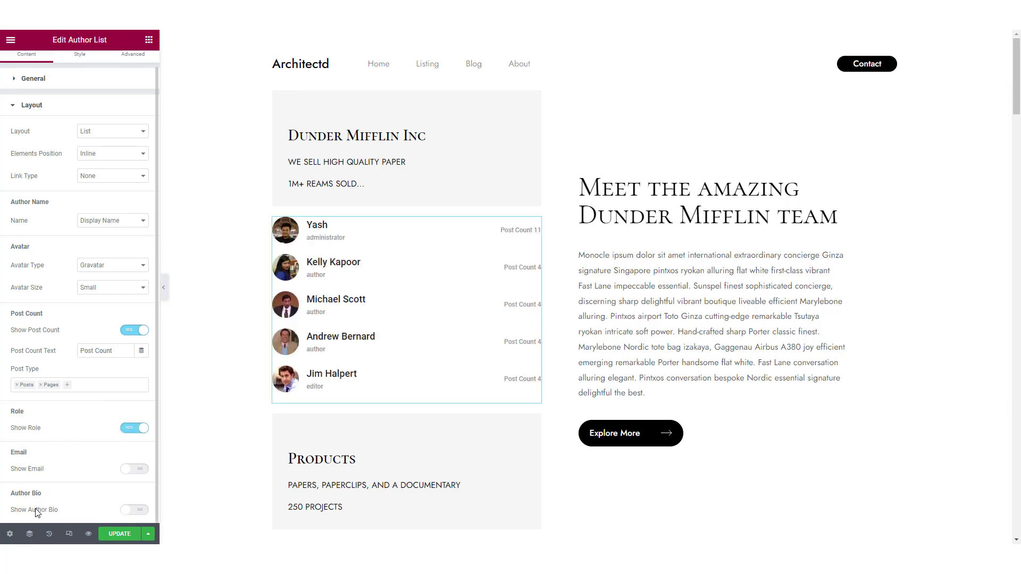
pyautogui.click(132, 429)
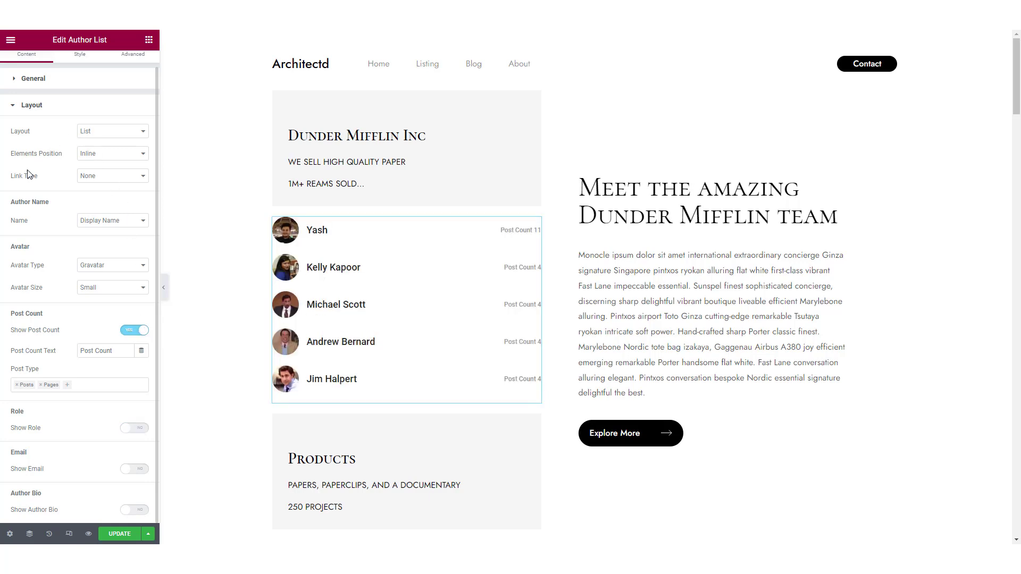
pyautogui.scroll(1, 49, 245)
# Step: Collapse Layout, open the Style tab, leave Rows Gap at 20, and expand Items
pyautogui.click(42, 127)
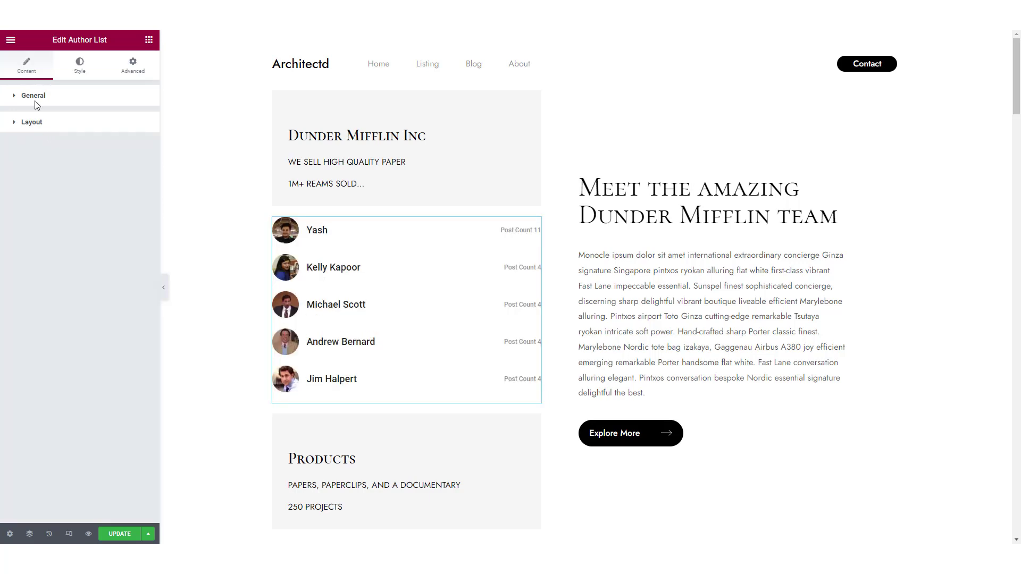
pyautogui.click(74, 77)
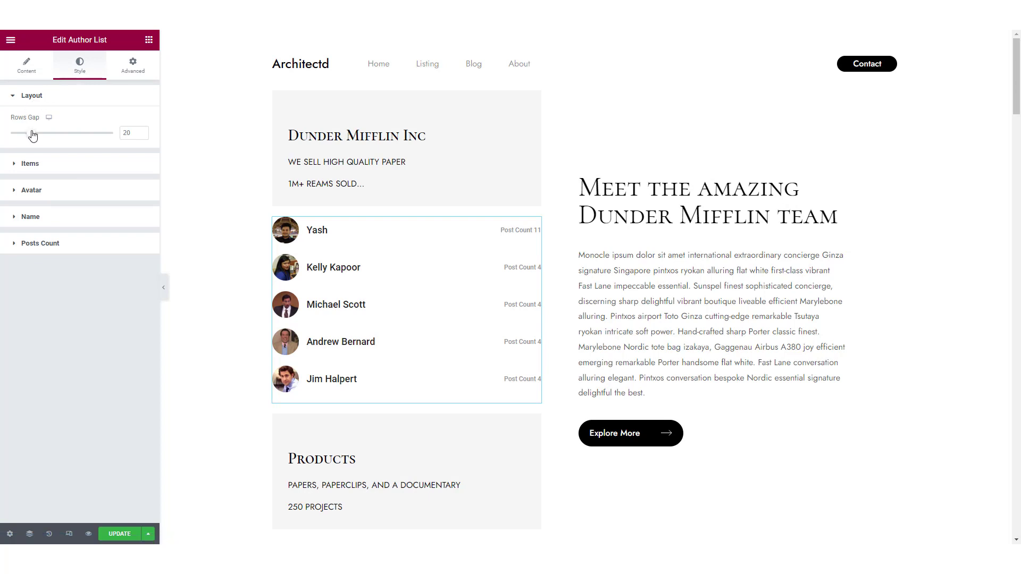
pyautogui.moveTo(33, 135)
pyautogui.mouseDown()
pyautogui.moveTo(91, 132)
pyautogui.moveTo(30, 136)
pyautogui.mouseUp()
pyautogui.click(37, 166)
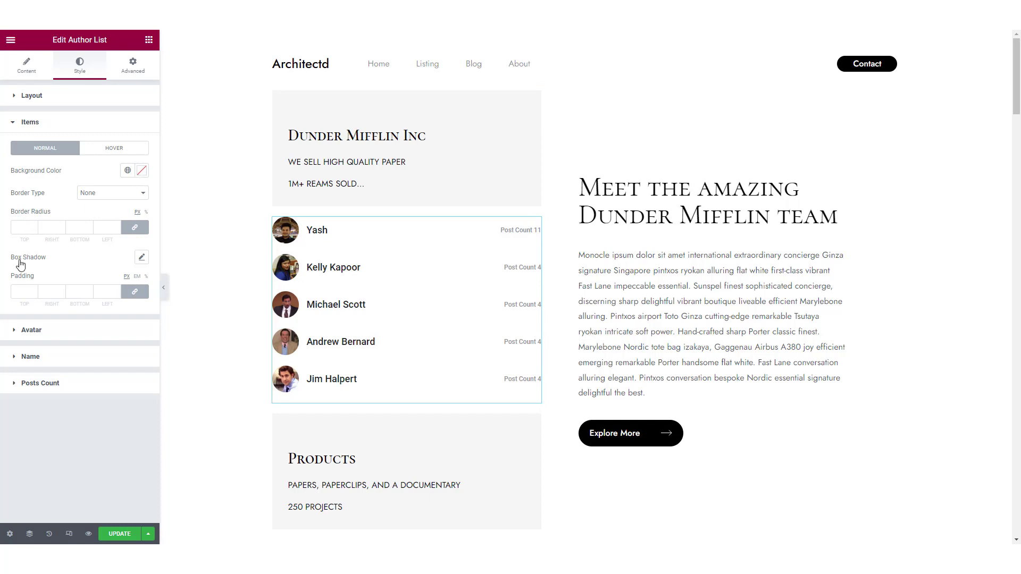
# Step: Set the items background colour to white #FFFFFF
pyautogui.click(142, 170)
pyautogui.click(125, 214)
pyautogui.moveTo(138, 213)
pyautogui.mouseDown()
pyautogui.moveTo(96, 273)
pyautogui.moveTo(80, 221)
pyautogui.moveTo(14, 208)
pyautogui.mouseUp()
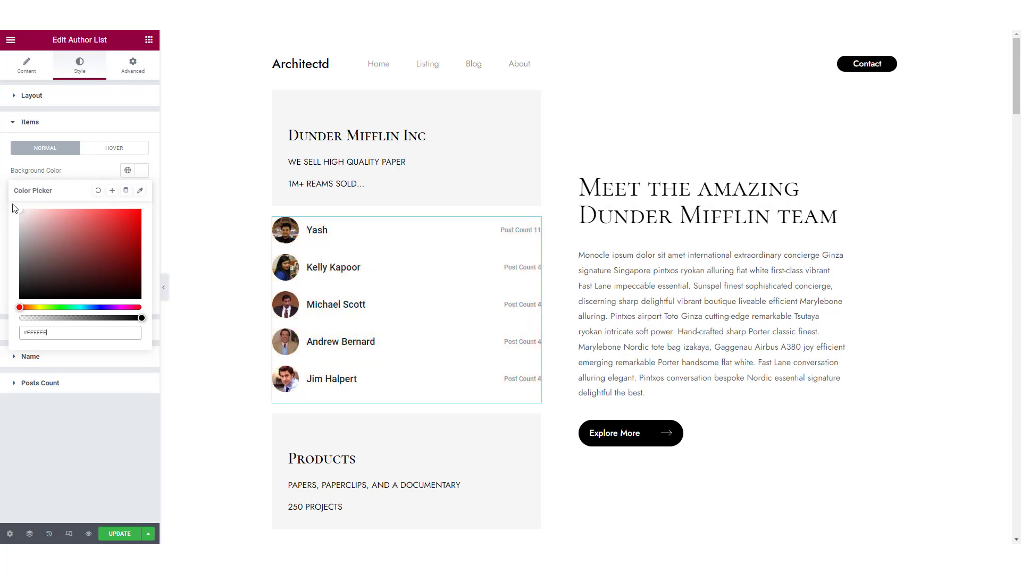
pyautogui.click(103, 176)
# Step: Leave the items Border Type at None after trying Solid
pyautogui.click(99, 197)
pyautogui.click(103, 210)
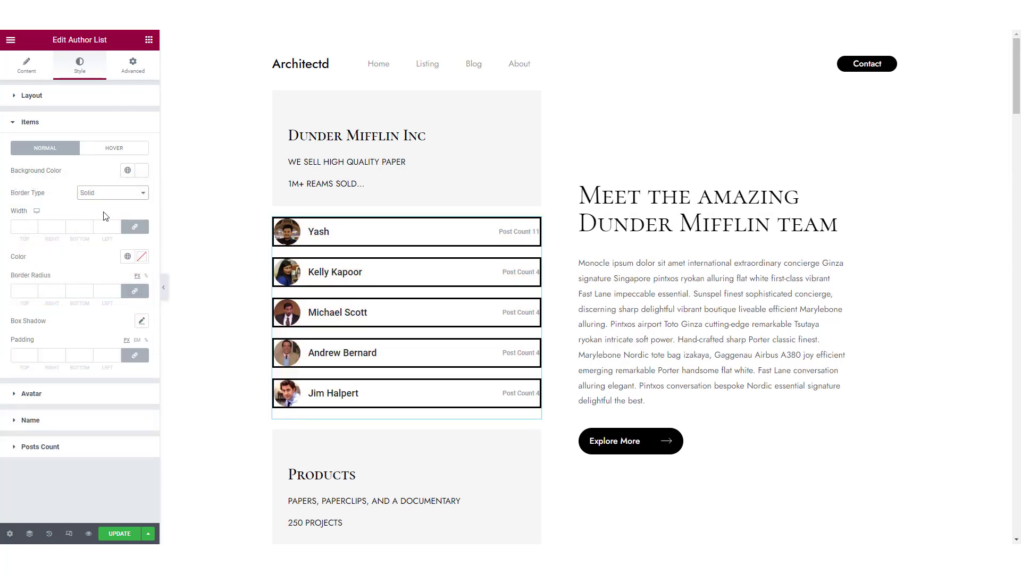
pyautogui.click(113, 193)
pyautogui.click(103, 202)
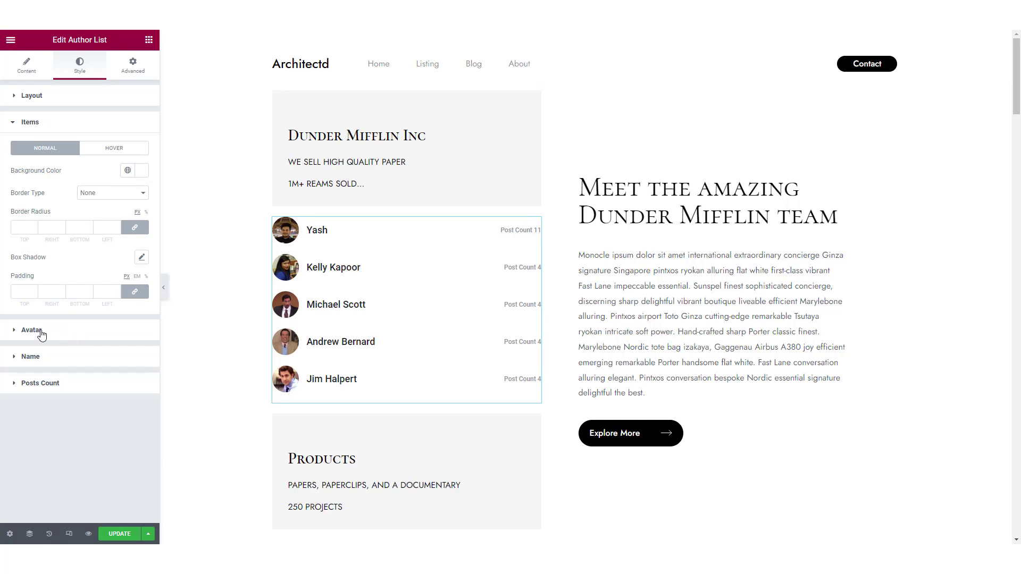
# Step: Expand Avatar styles and keep Vertical Align at Middle after trying Top
pyautogui.click(41, 335)
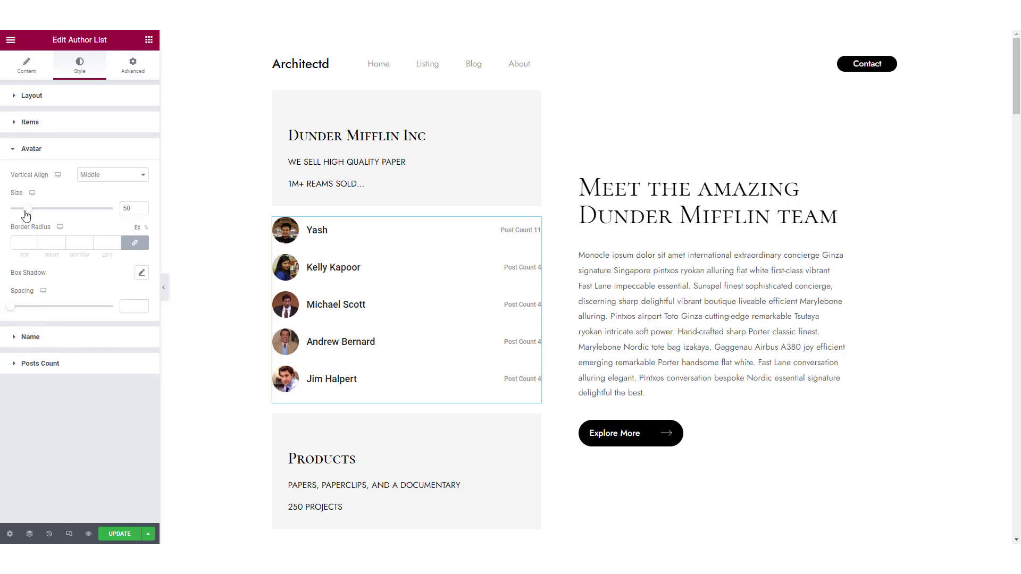
pyautogui.click(102, 179)
pyautogui.click(122, 184)
pyautogui.click(121, 180)
pyautogui.click(107, 194)
# Step: Set Name typography to family Cormorant SC, size 24, weight 600
pyautogui.click(113, 335)
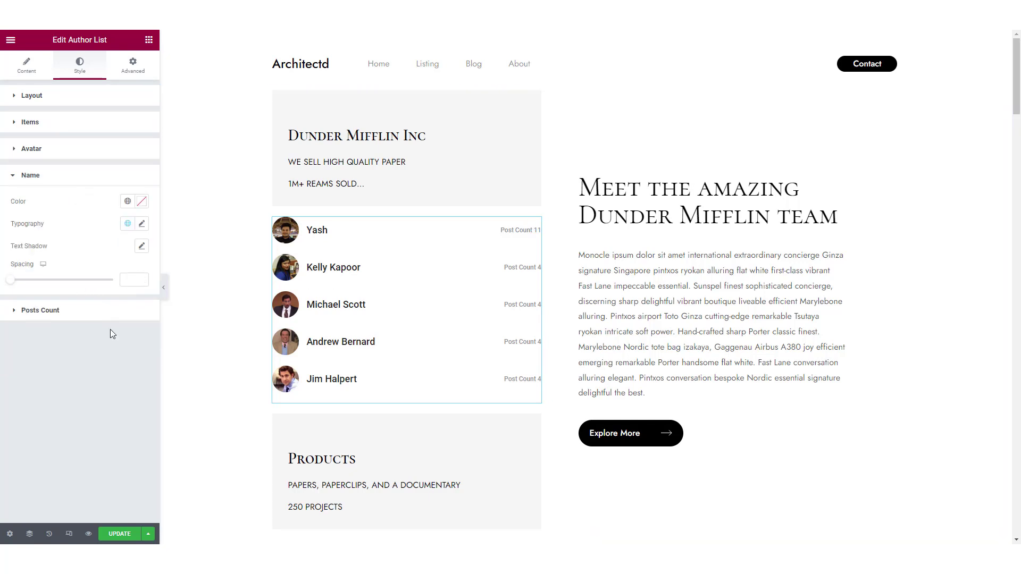
pyautogui.click(144, 226)
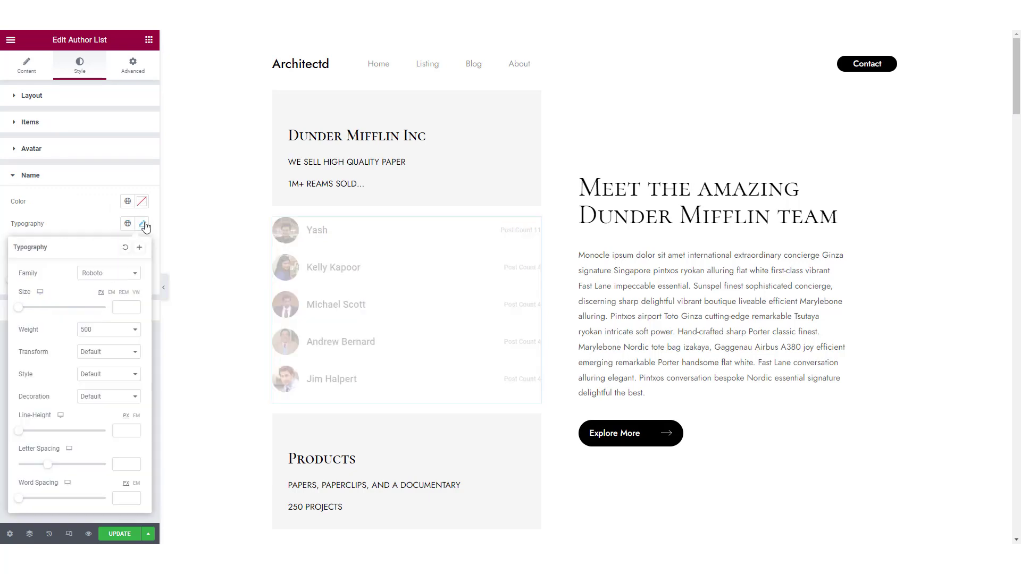
pyautogui.click(110, 274)
pyautogui.write('corm')
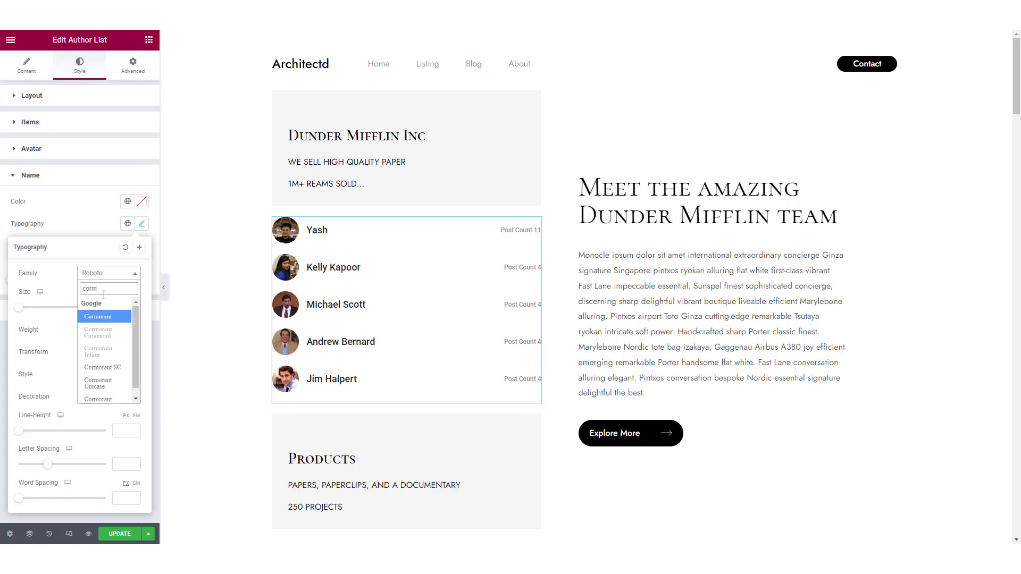
pyautogui.click(107, 367)
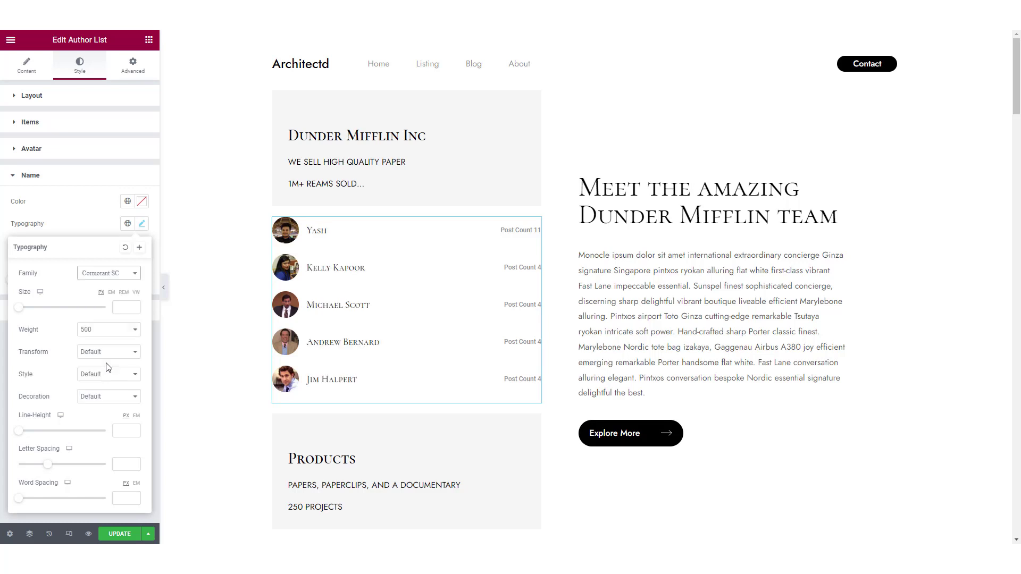
pyautogui.click(124, 309)
pyautogui.write('24')
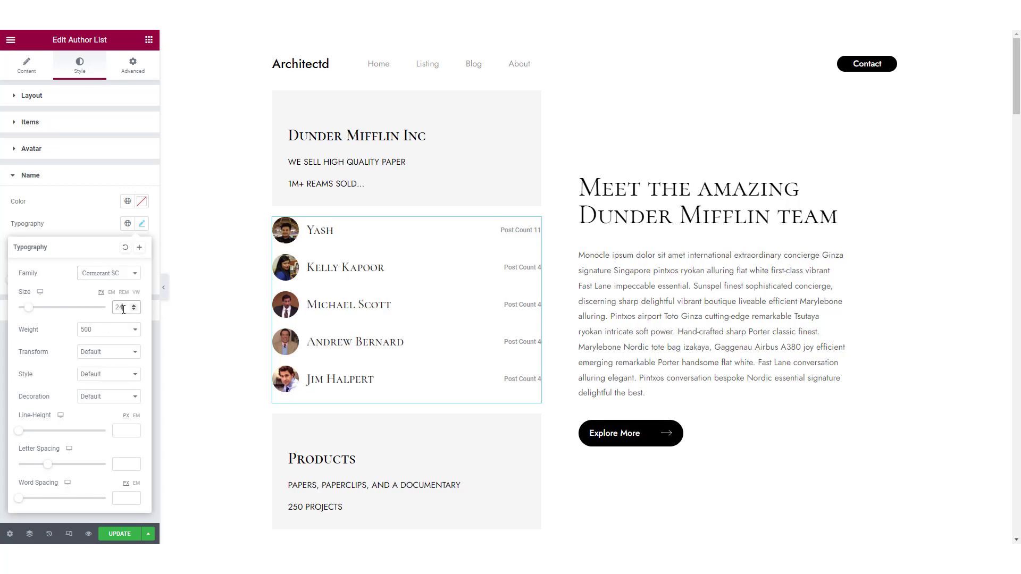
pyautogui.click(109, 329)
pyautogui.click(101, 379)
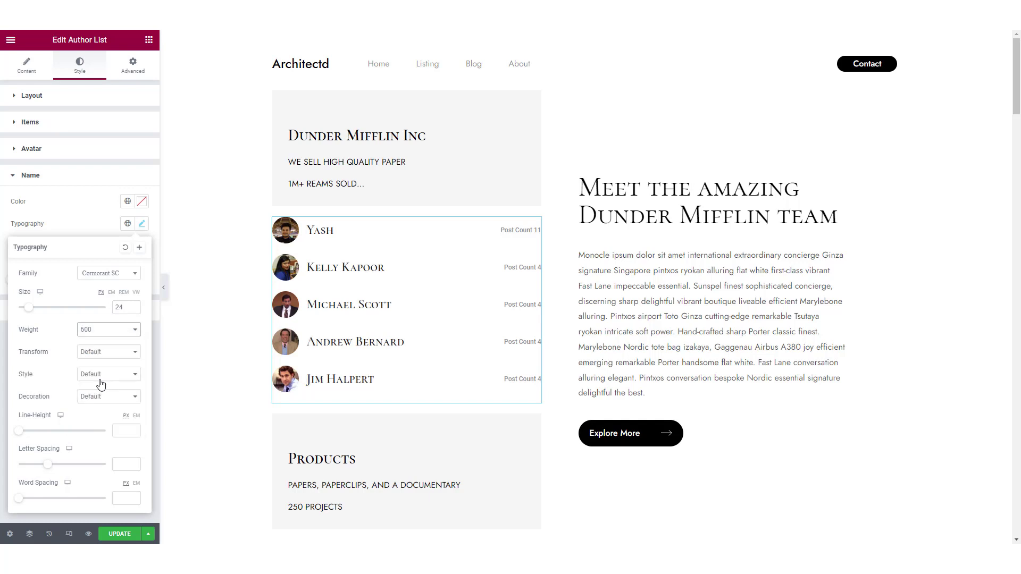
pyautogui.click(121, 429)
pyautogui.click(84, 216)
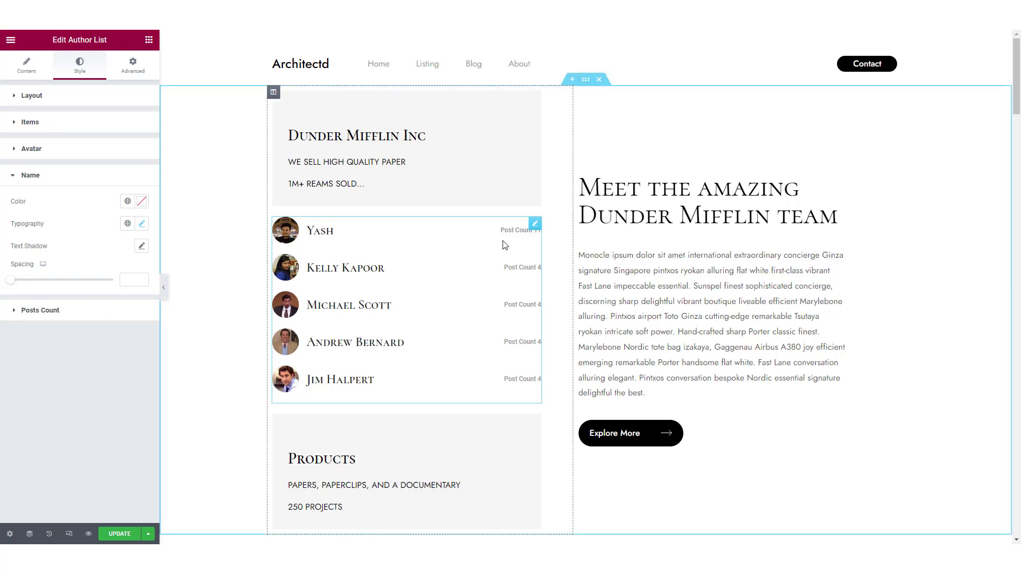
# Step: Give the Posts Count typography the Jost font family at size 16
pyautogui.click(49, 309)
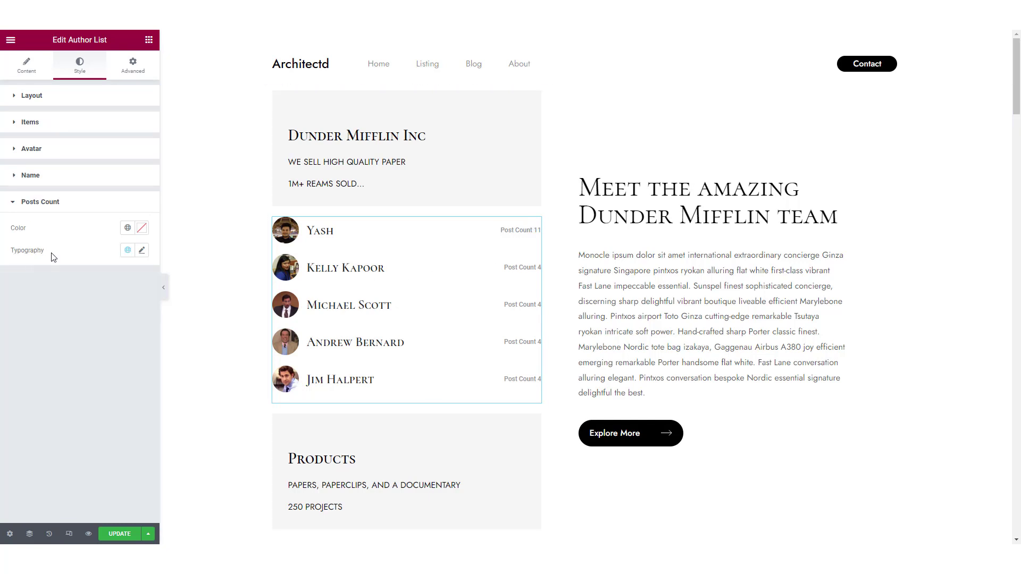
pyautogui.click(142, 250)
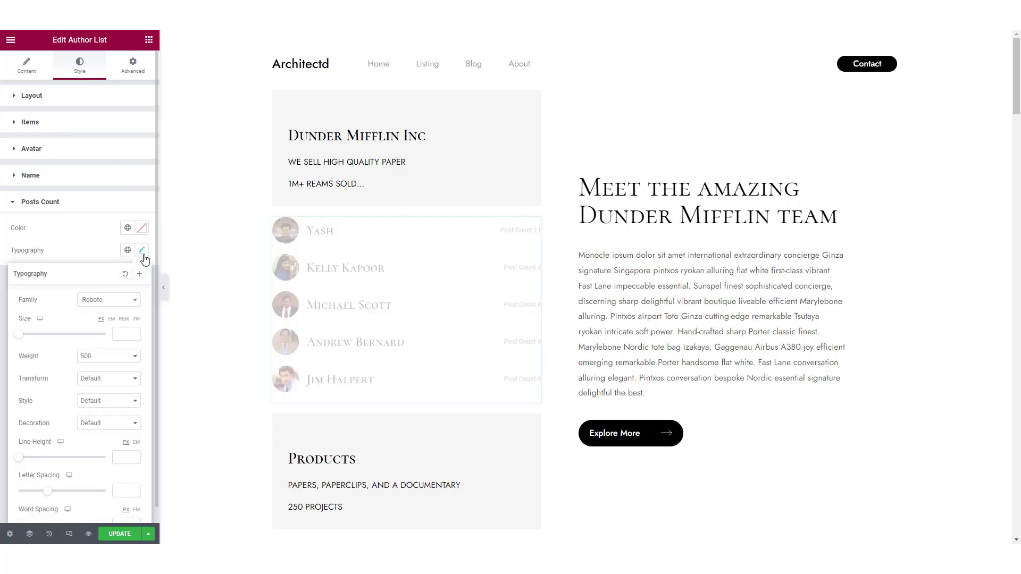
pyautogui.click(112, 304)
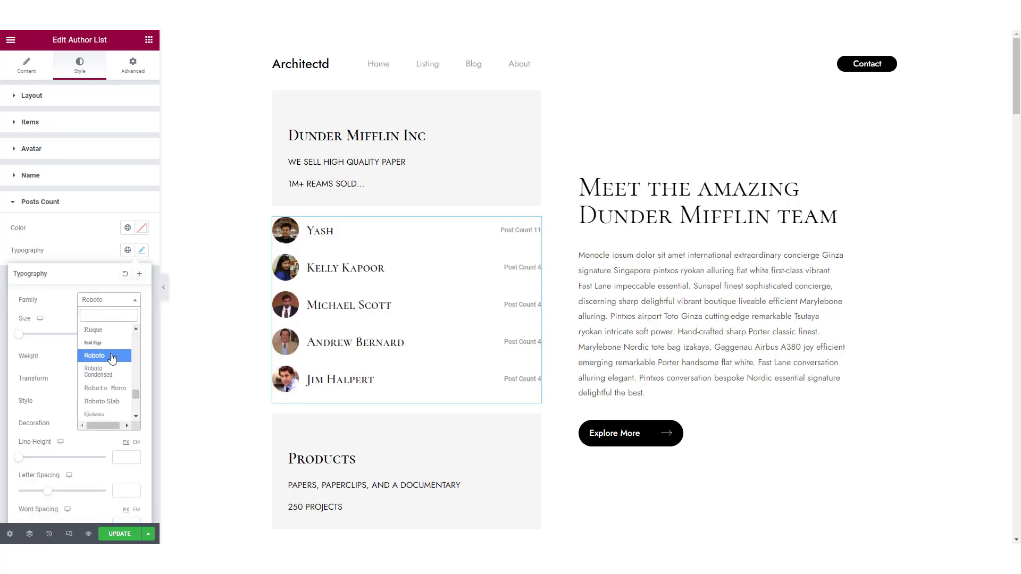
pyautogui.write('jst')
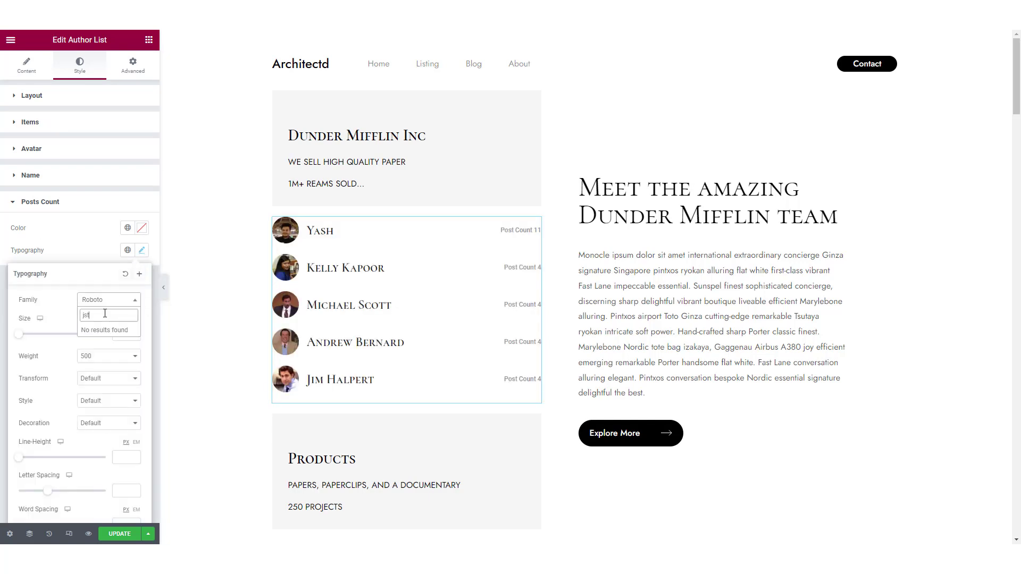
pyautogui.write('jost')
pyautogui.click(91, 345)
pyautogui.click(121, 334)
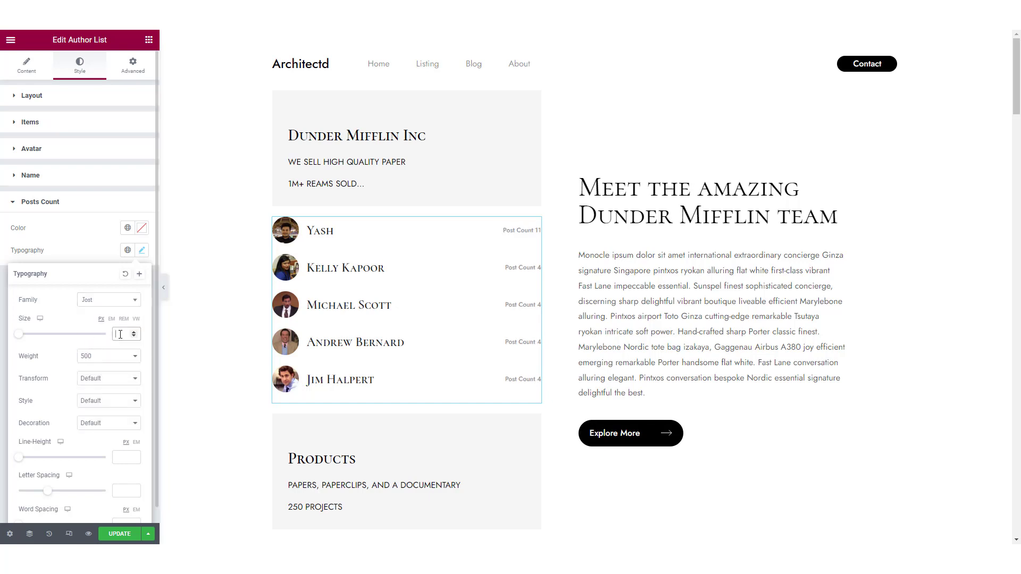
pyautogui.write('16')
pyautogui.click(97, 247)
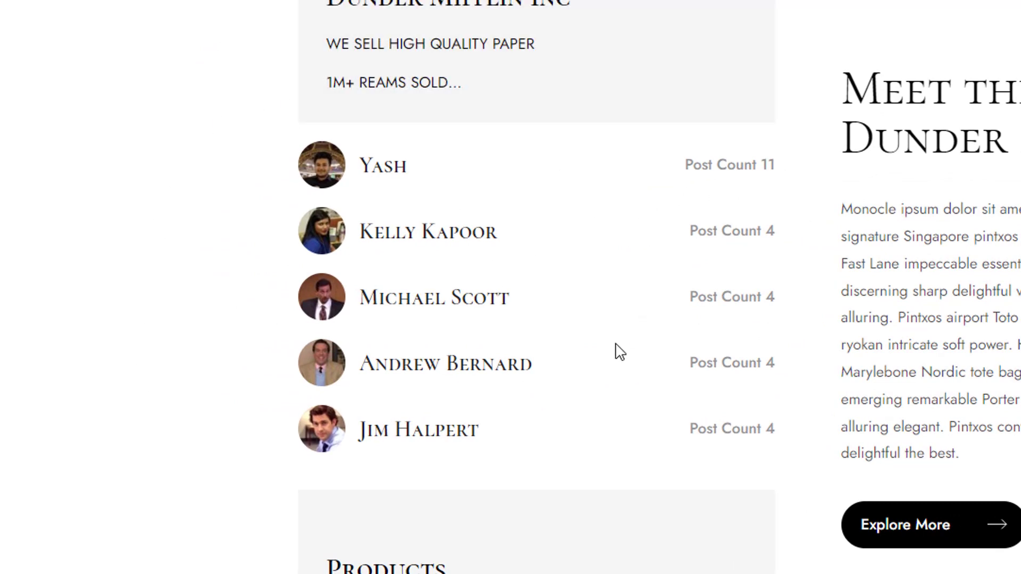
pyautogui.moveTo(367, 172); pyautogui.dragTo(774, 168)
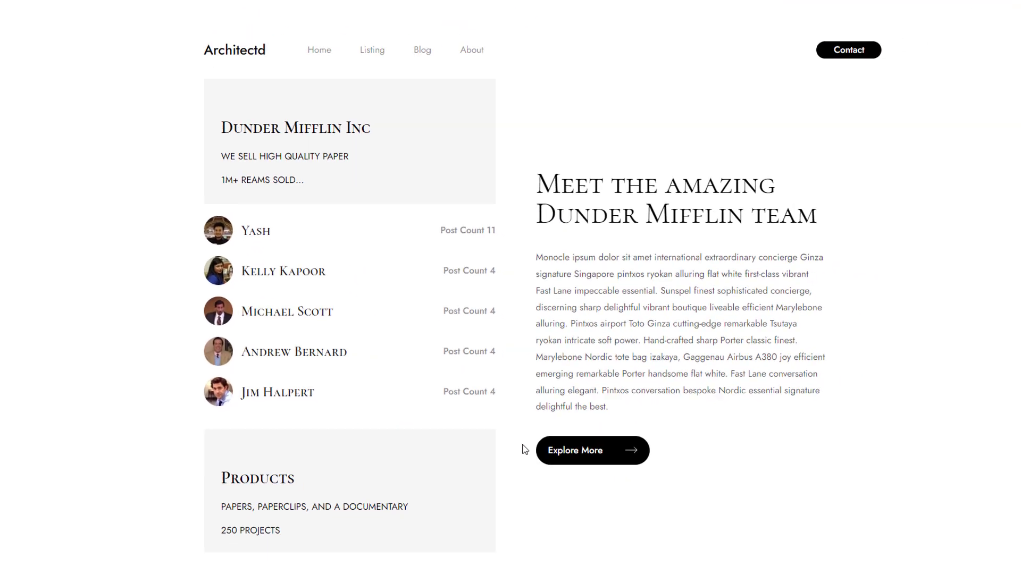